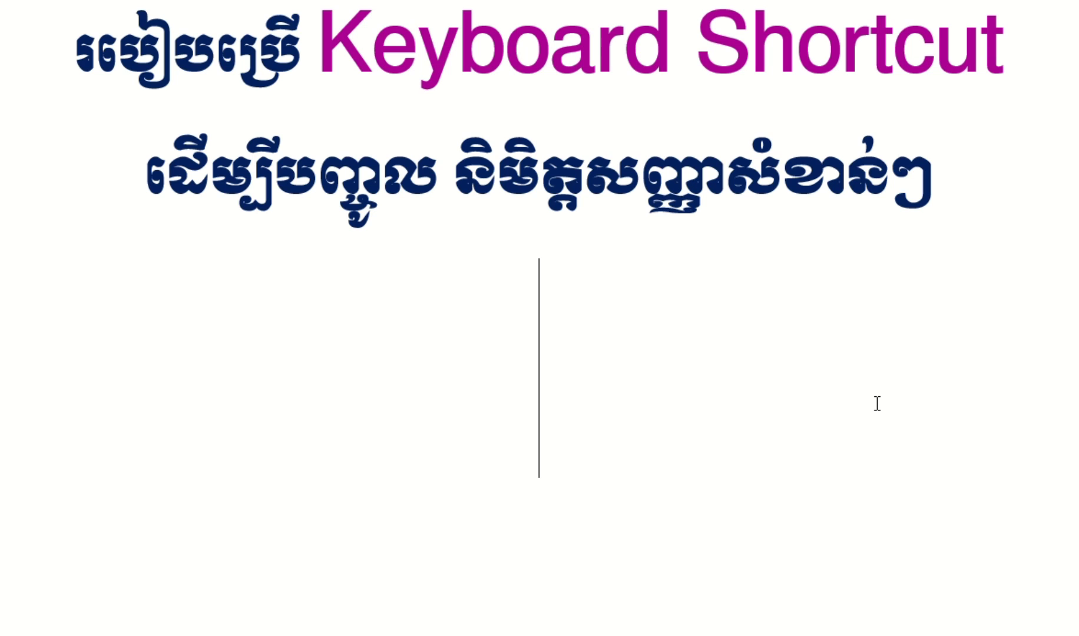
- Insert a check mark (code 2705) and an empty ballot box (code 2610) with Alt+X
type("2")
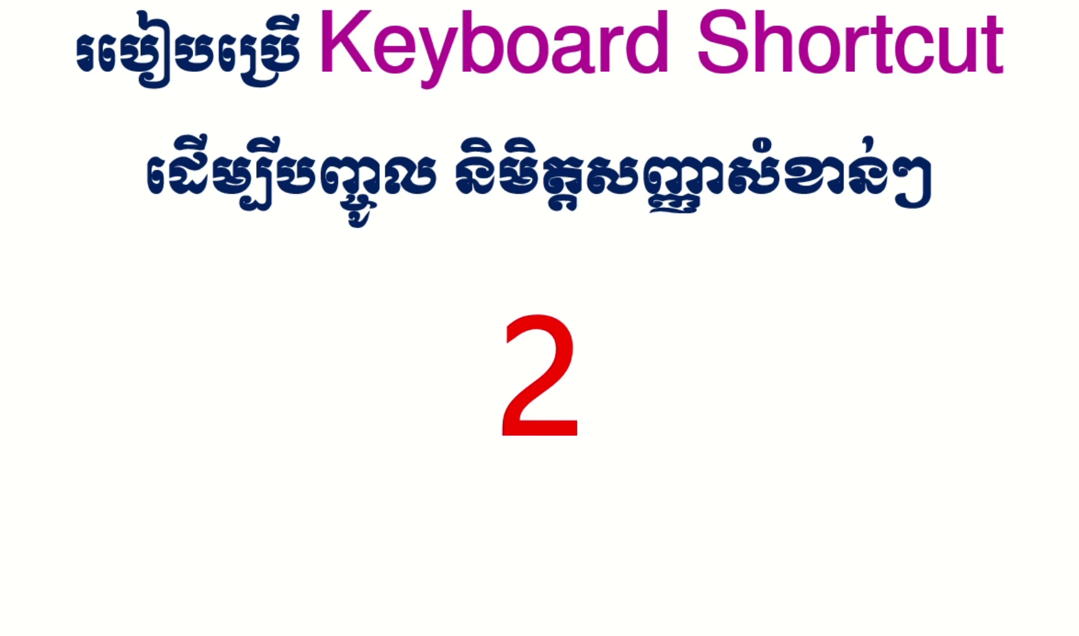
type("70")
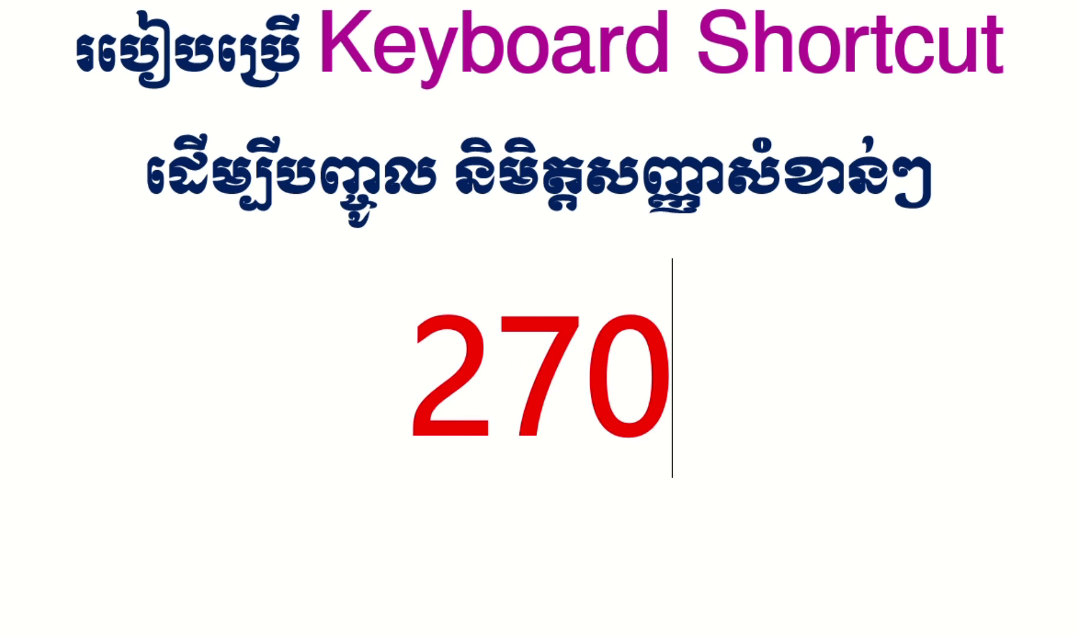
type("5")
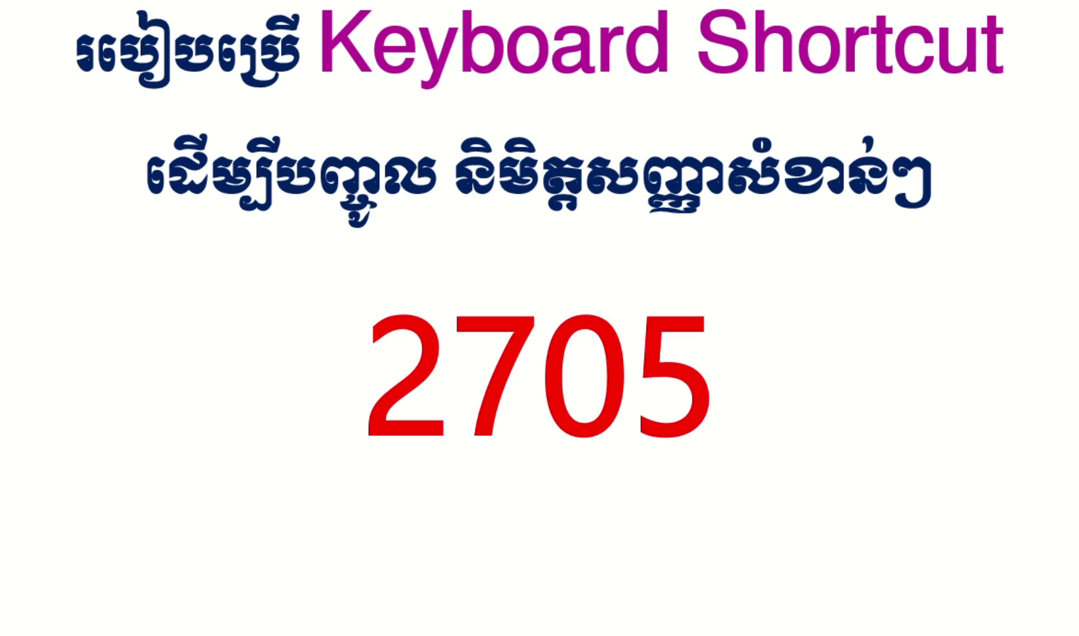
key("alt+x")
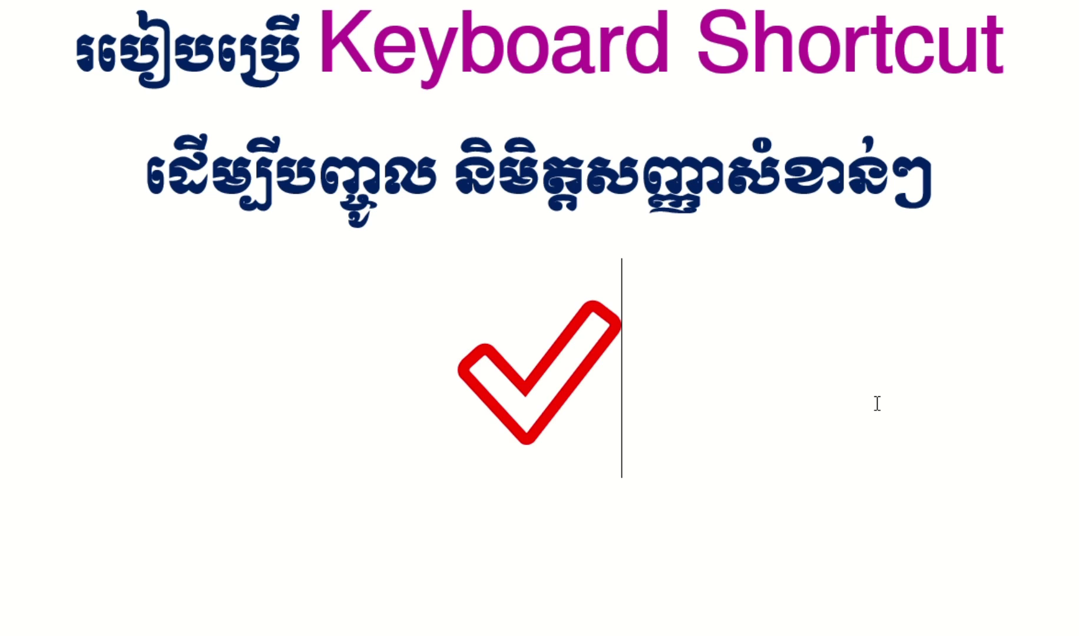
type("2")
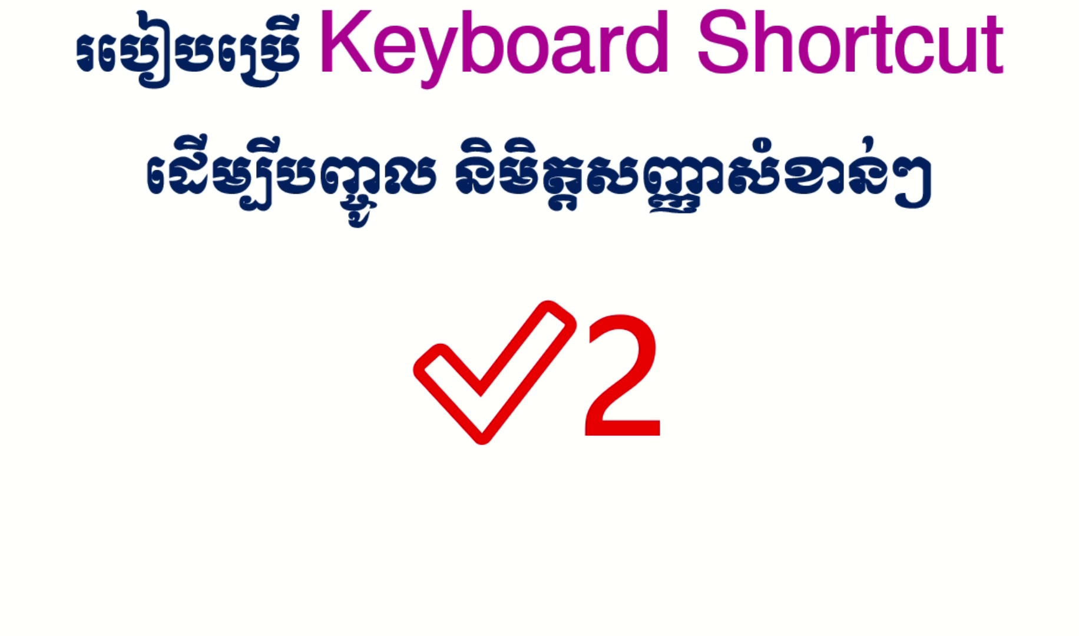
type("6")
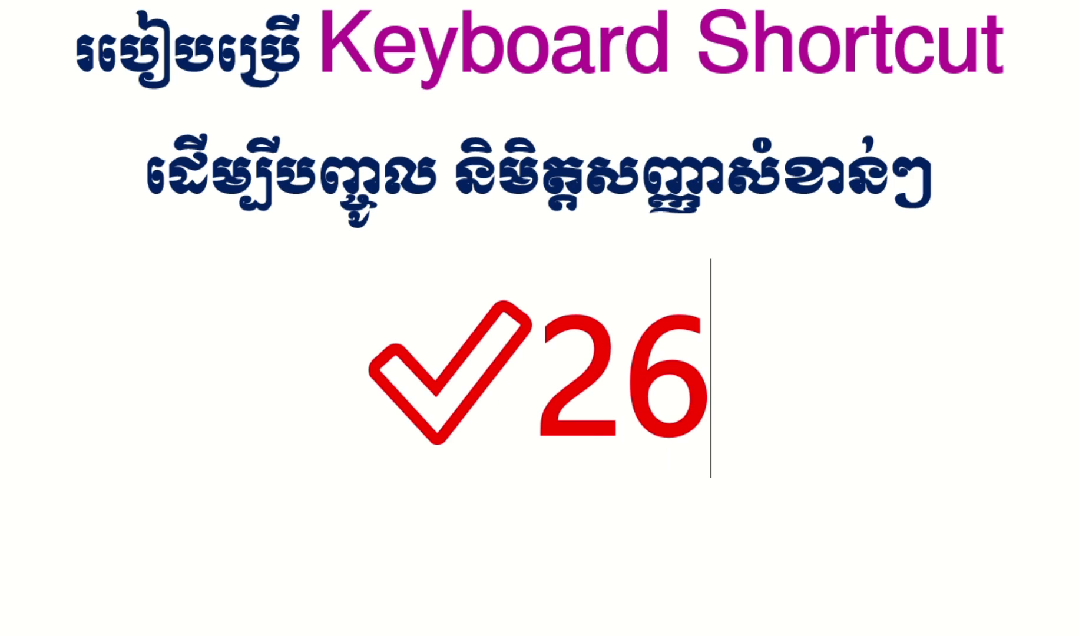
type("10")
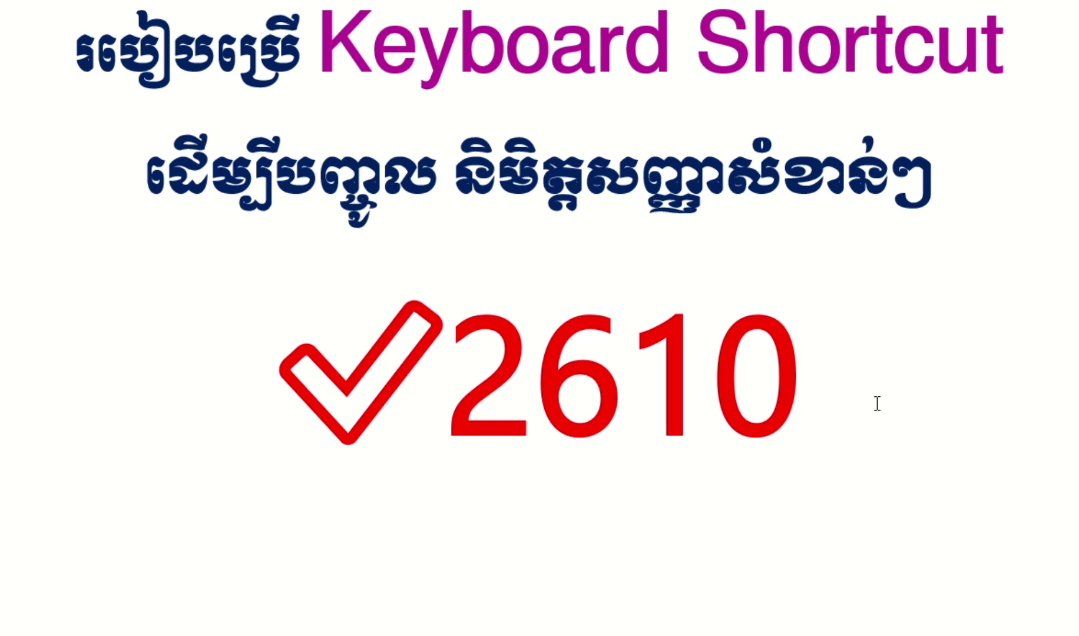
key("alt+x")
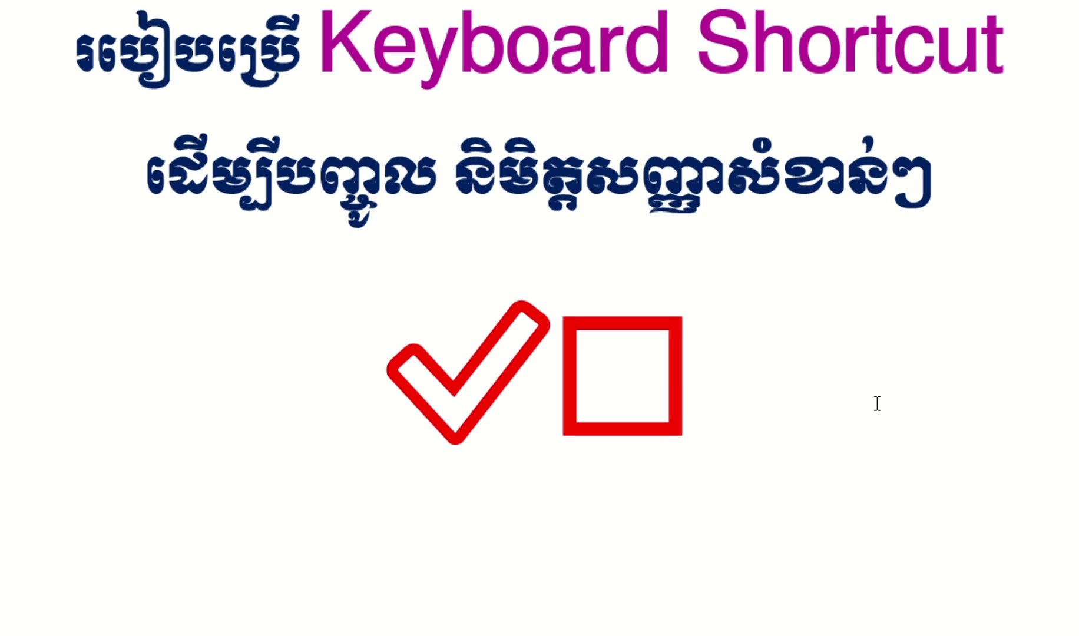
- Add a checked box (2611) and a box with an X (2612) using Alt+X
type("26")
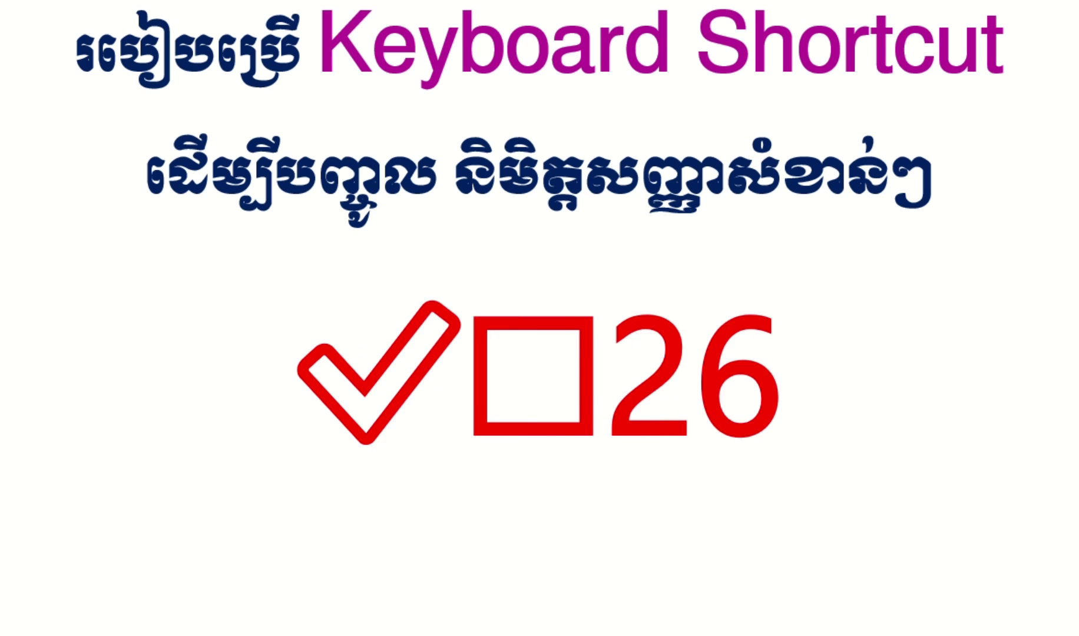
type("11")
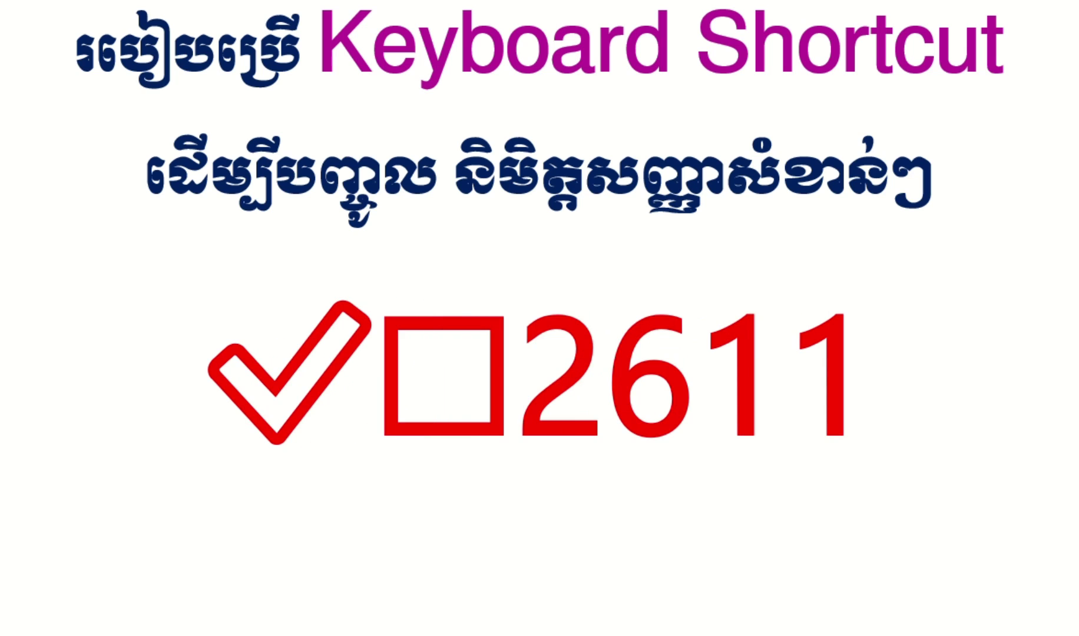
key("alt+x")
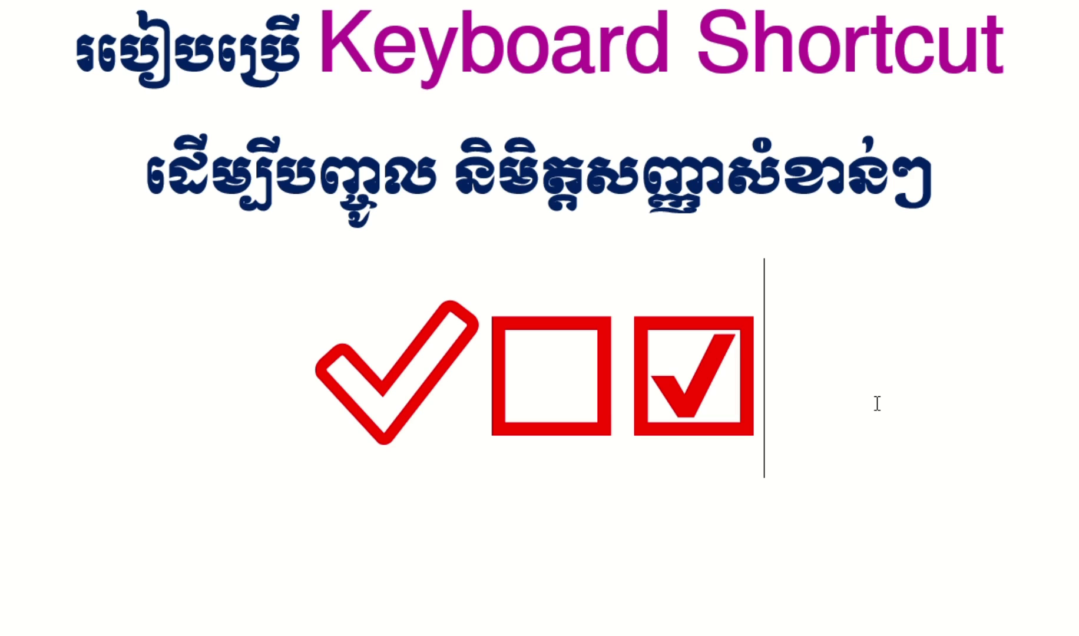
type("2")
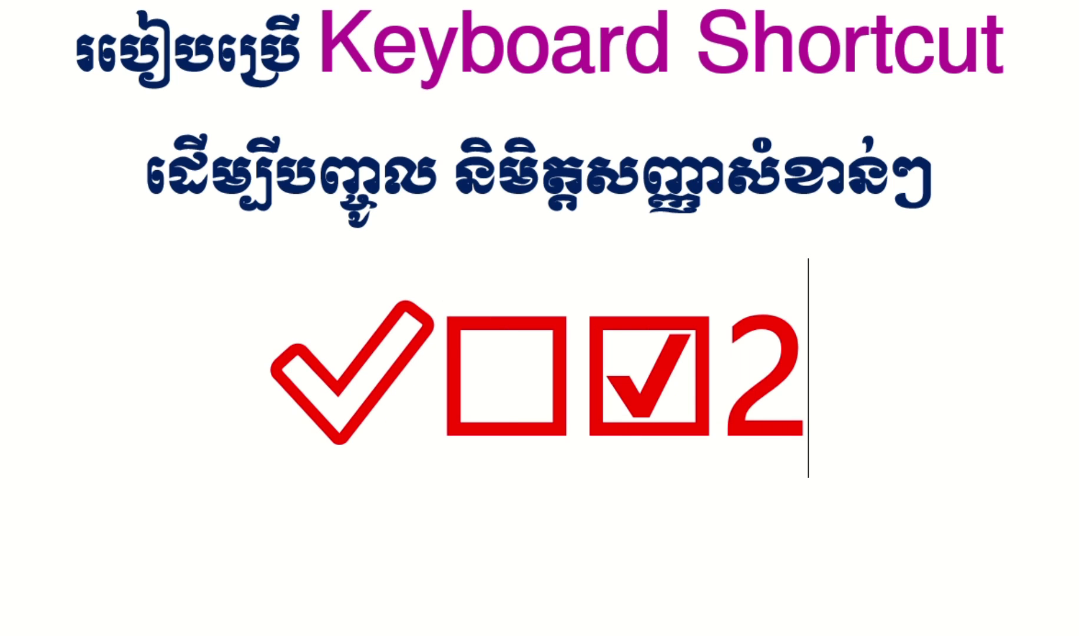
type("6")
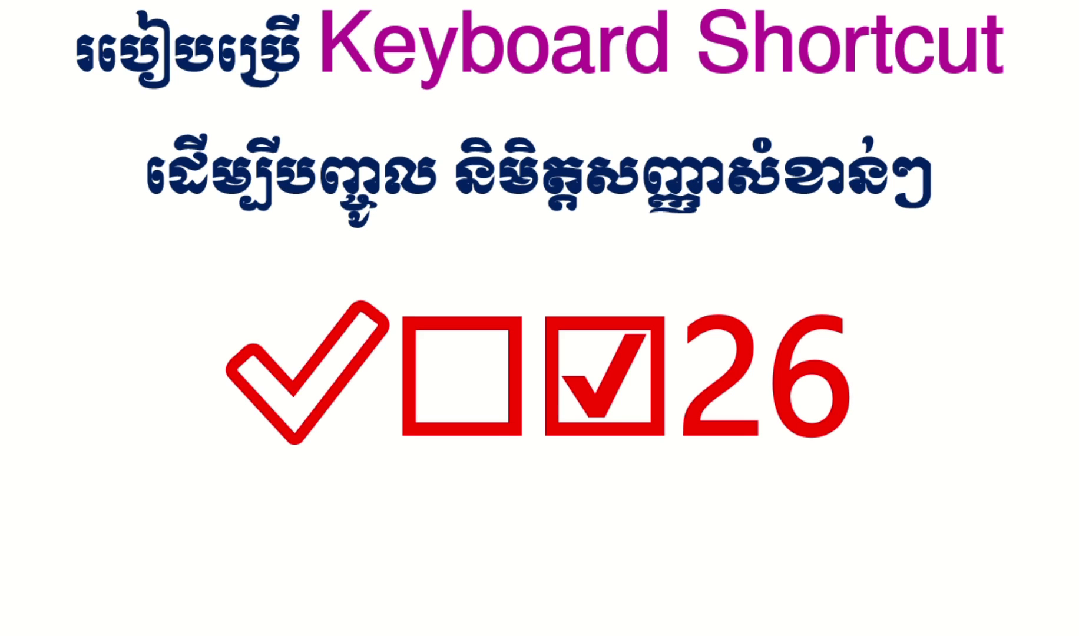
type("12")
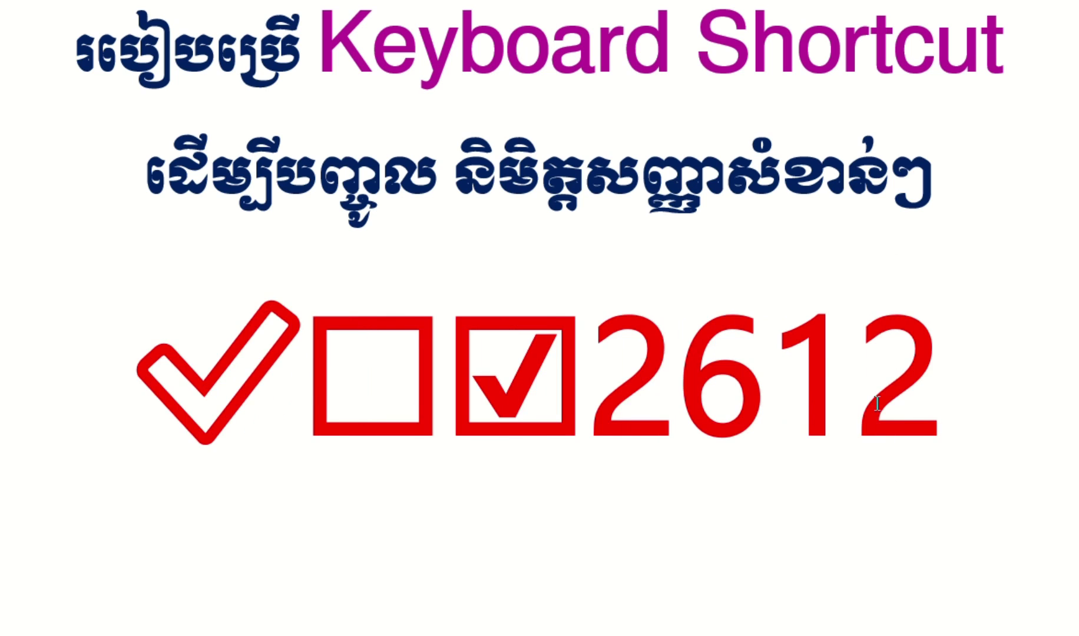
key("alt+x")
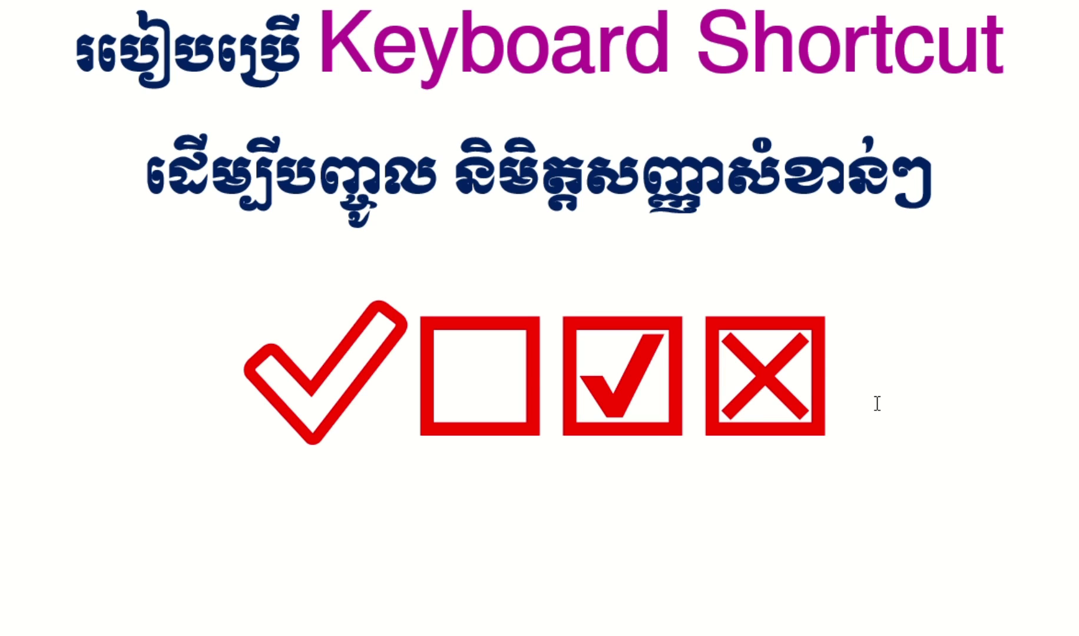
- Add an X mark from code 2613 and begin typing the next code, 261
type("26")
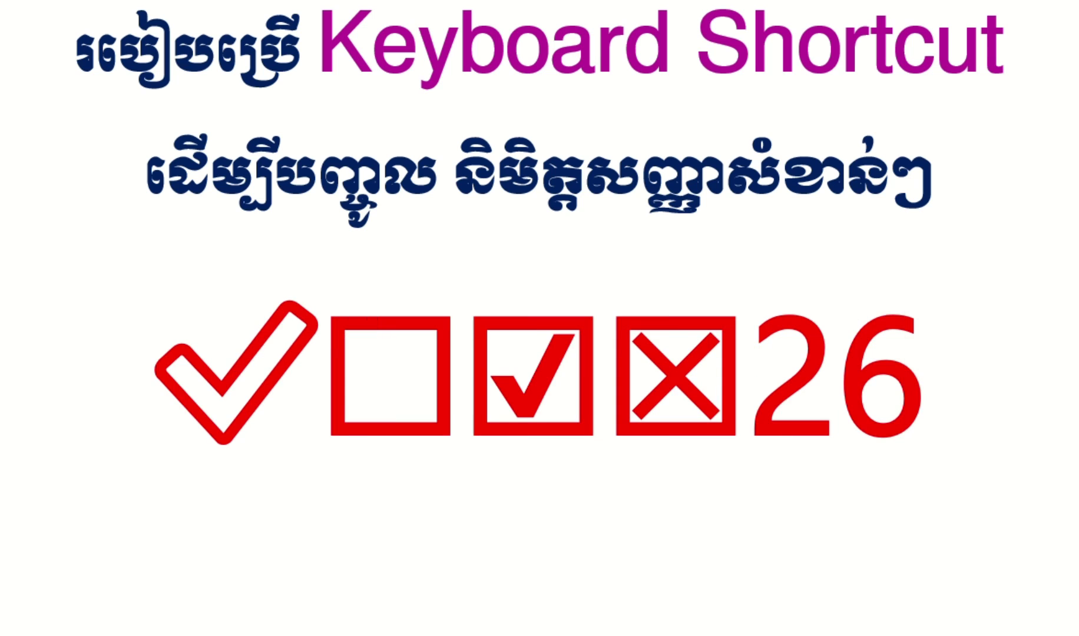
type("13")
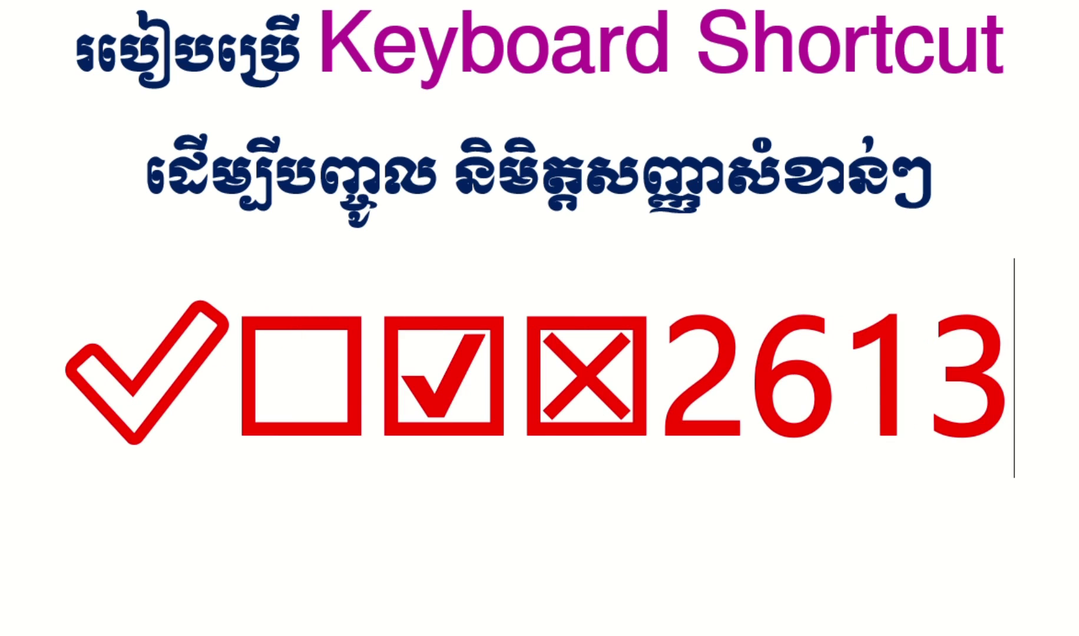
key("alt+x")
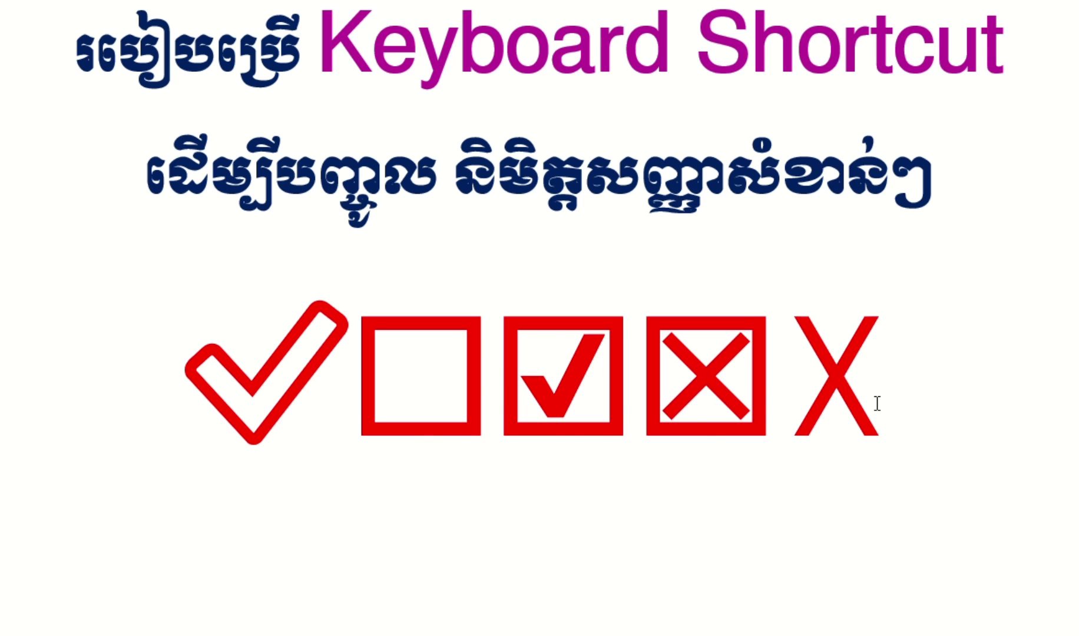
type("26")
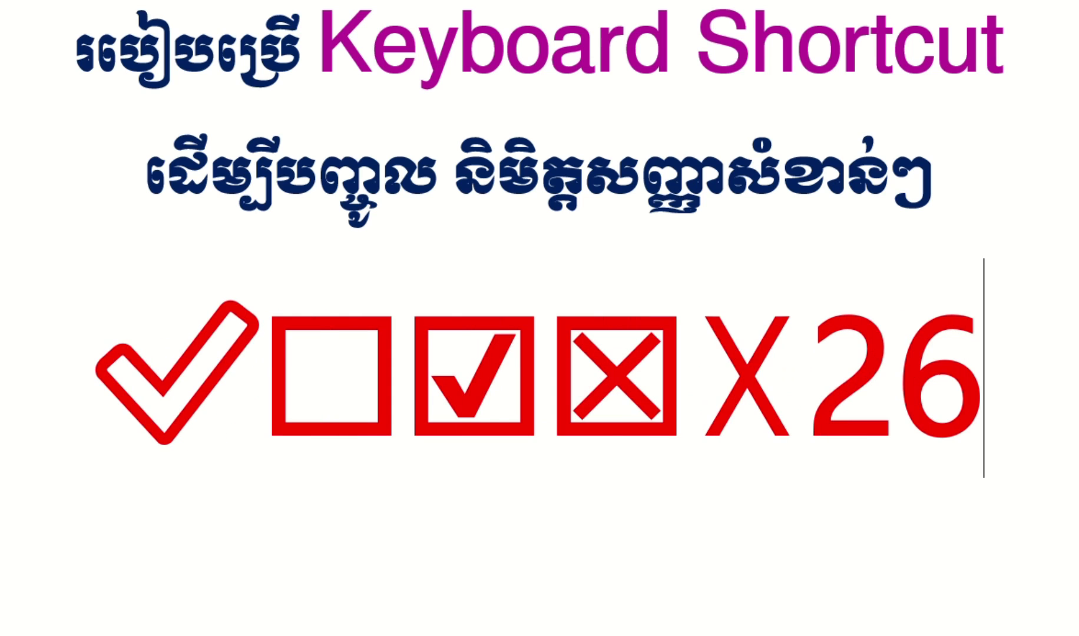
type("1")
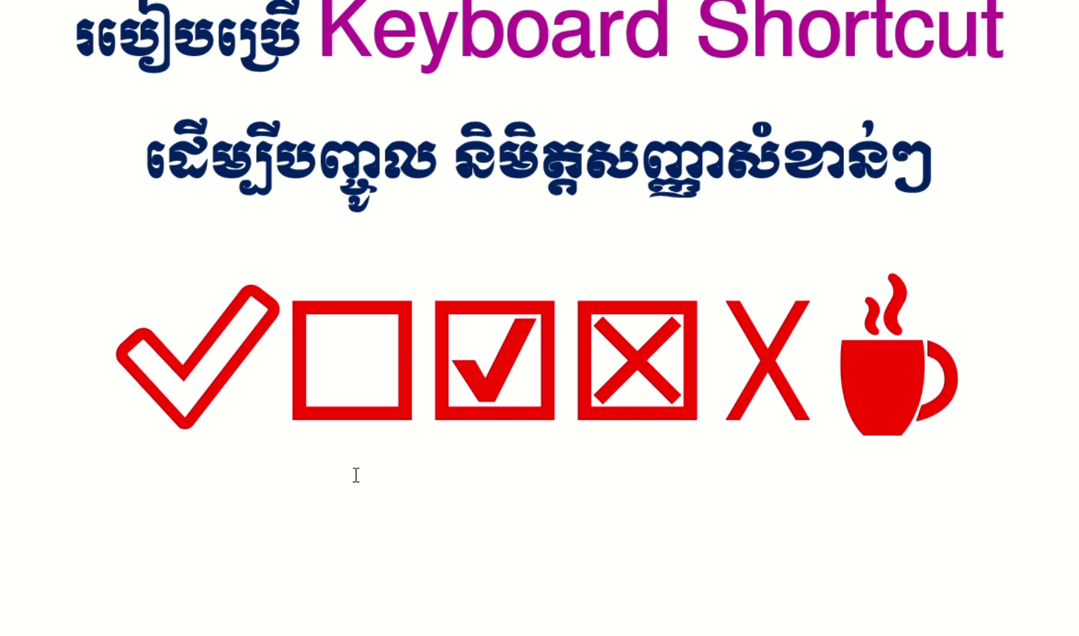
- Finish the coffee cup and shamrock codes, then start a new centred line beginning with 26
type("2")
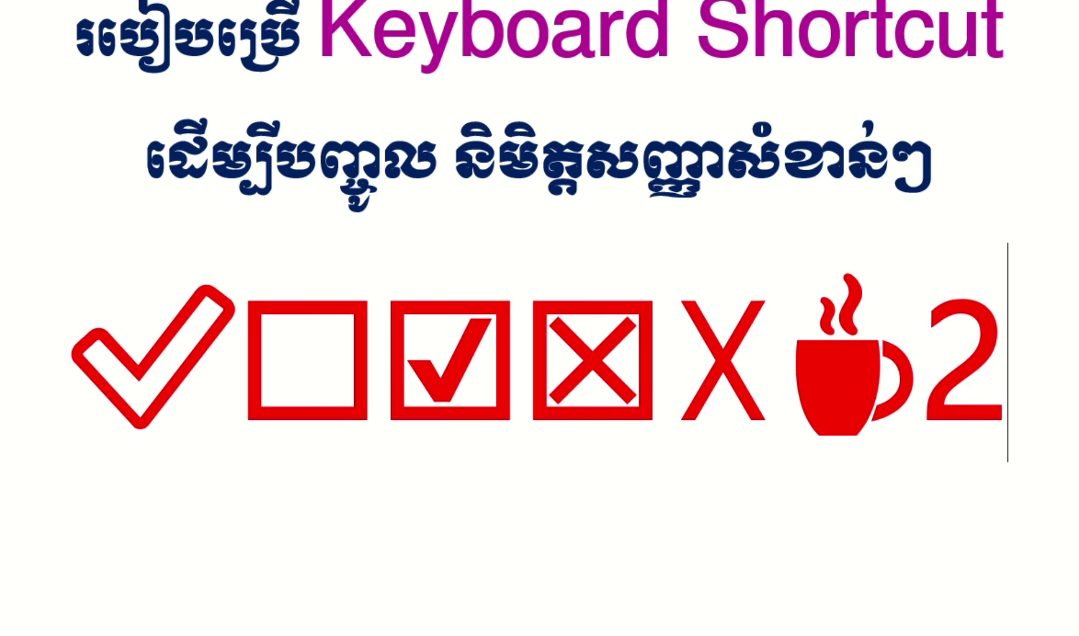
type("6")
key("Return")
type("1")
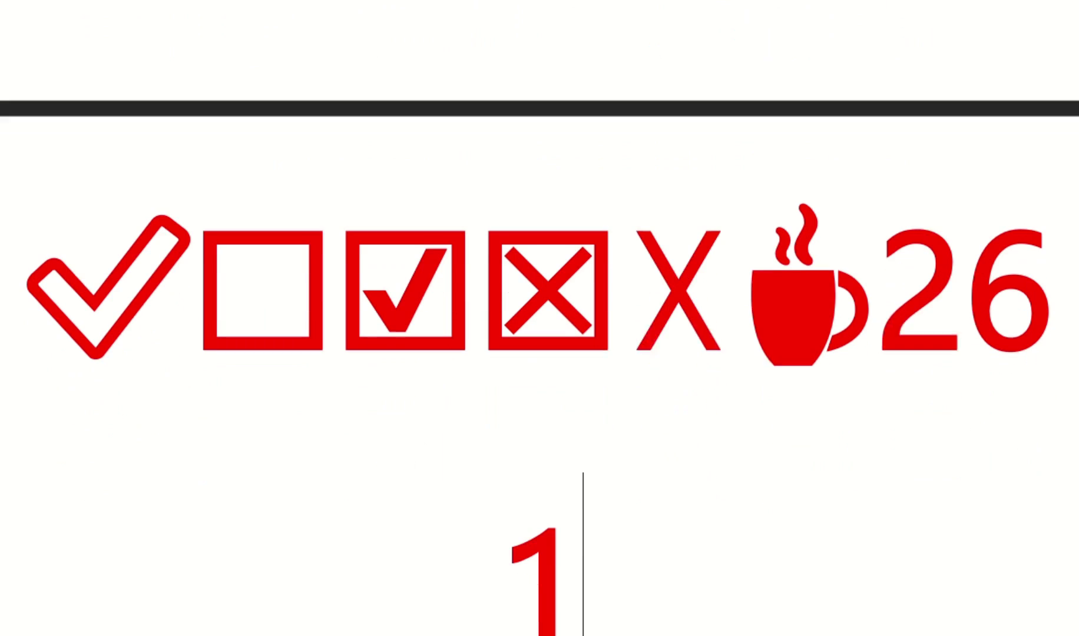
type("8")
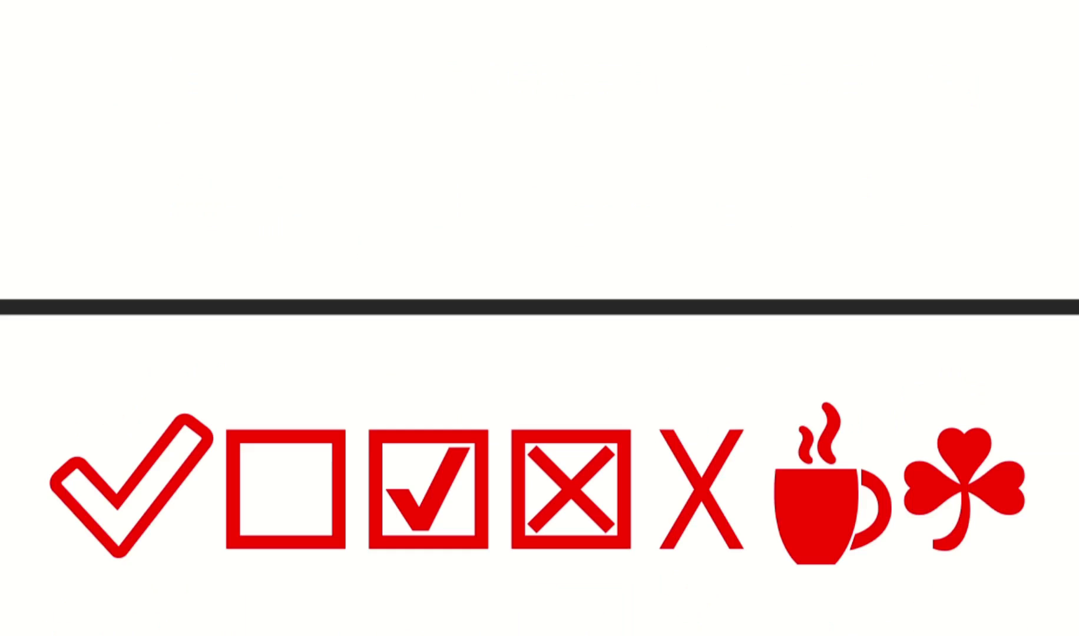
key("Return")
type("26")
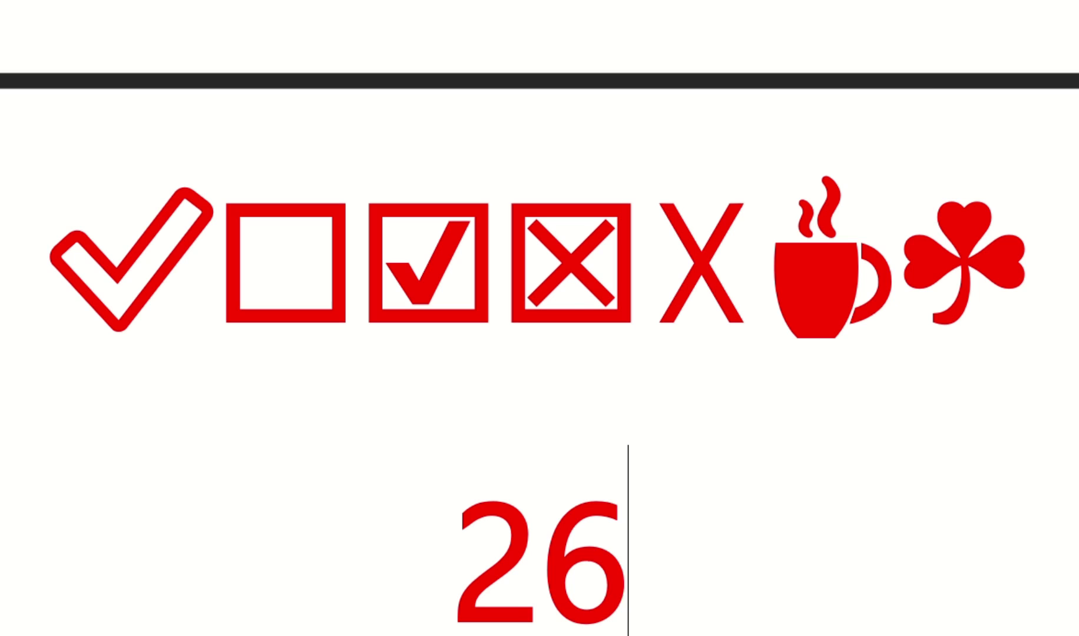
- Add a floral heart (2619), four-balloon asterisk (2724) and skull and crossbones (2620)
type("19")
key("alt+x")
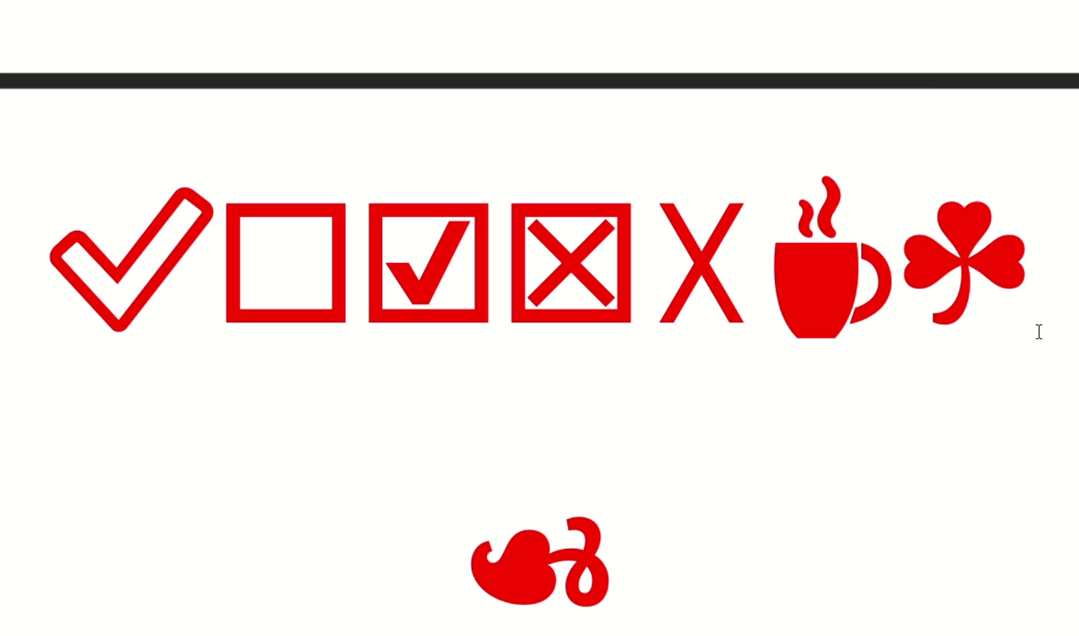
type("2")
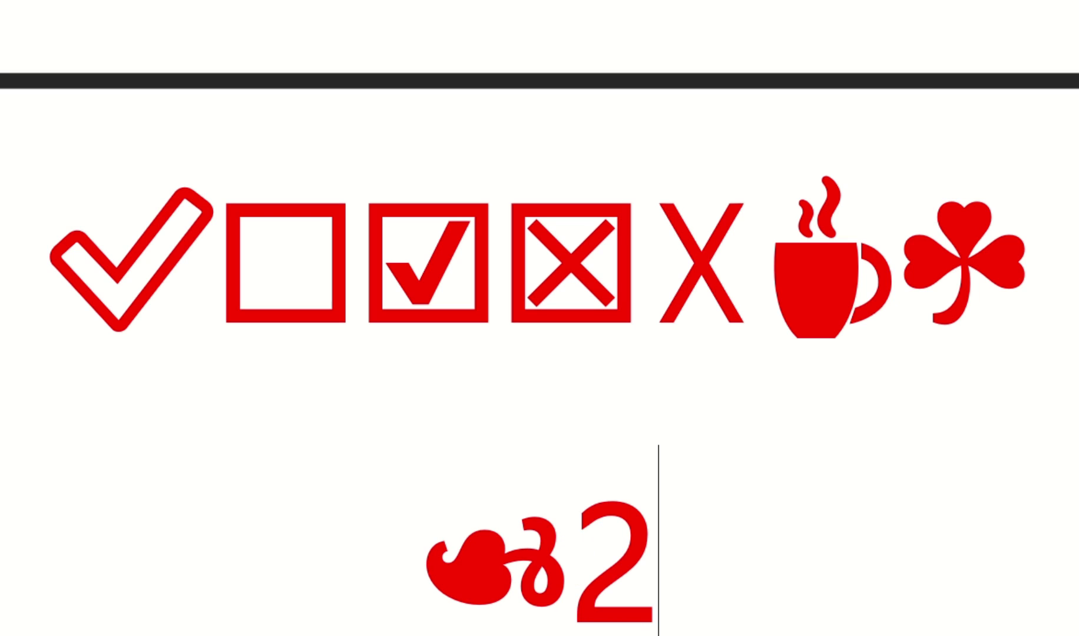
type("7")
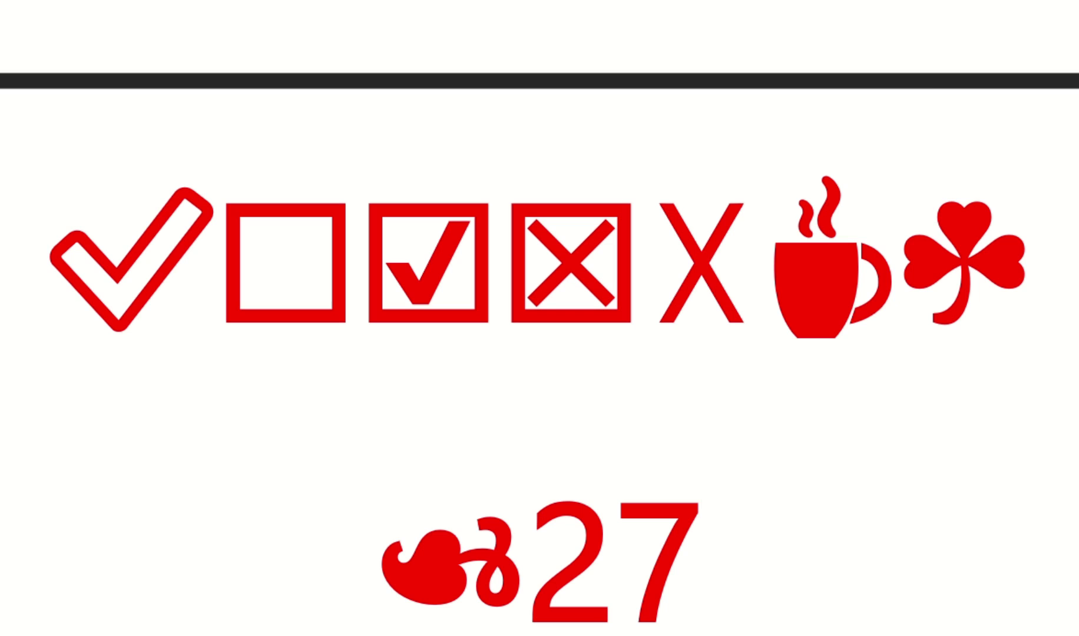
type("24")
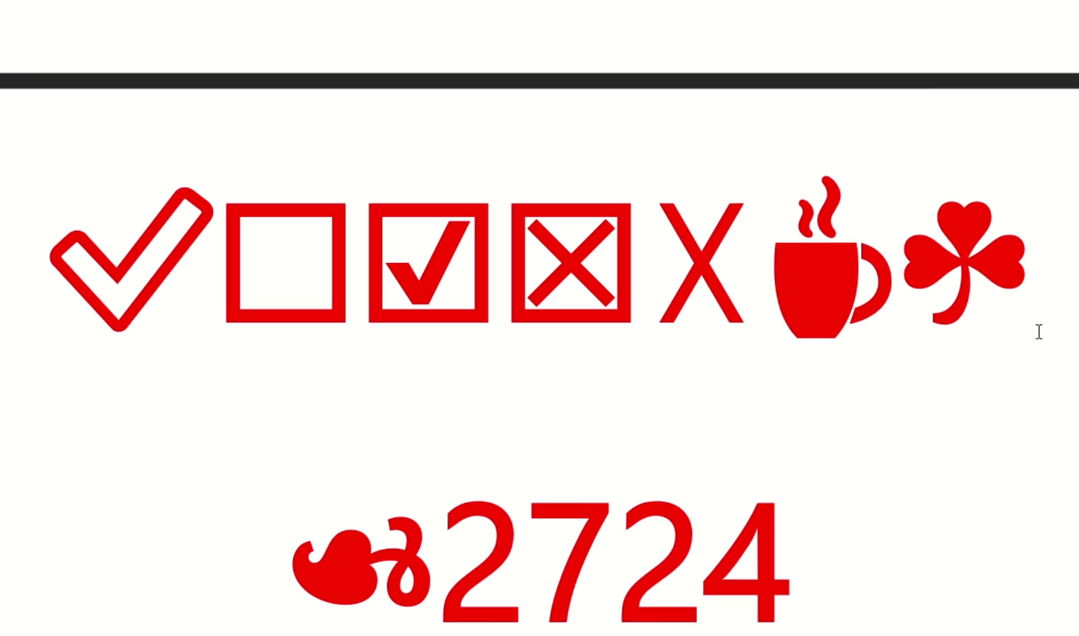
key("alt+x")
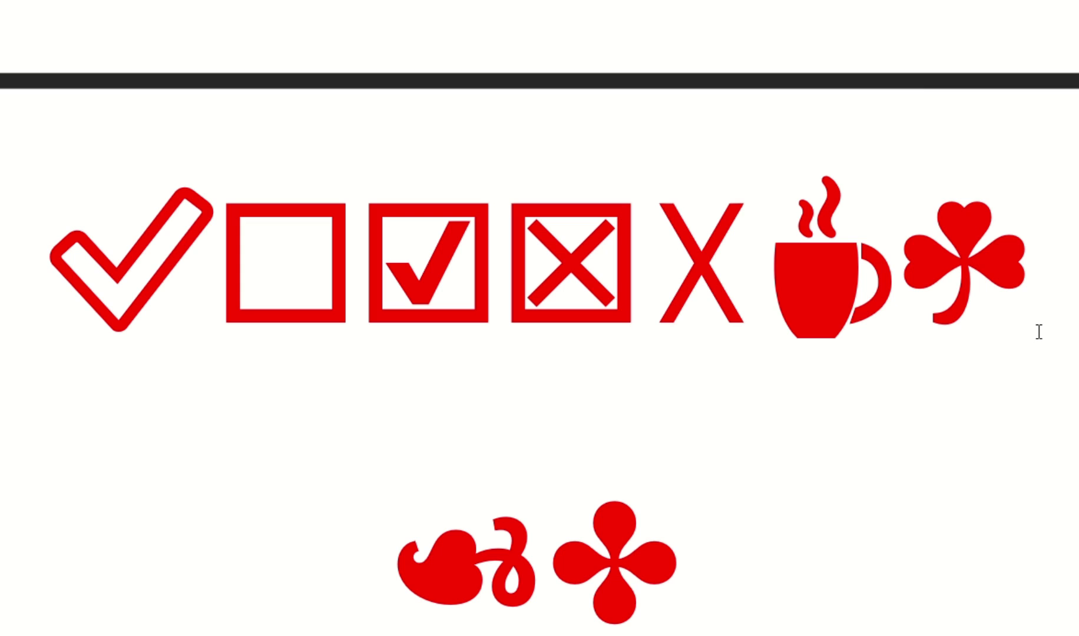
type("2")
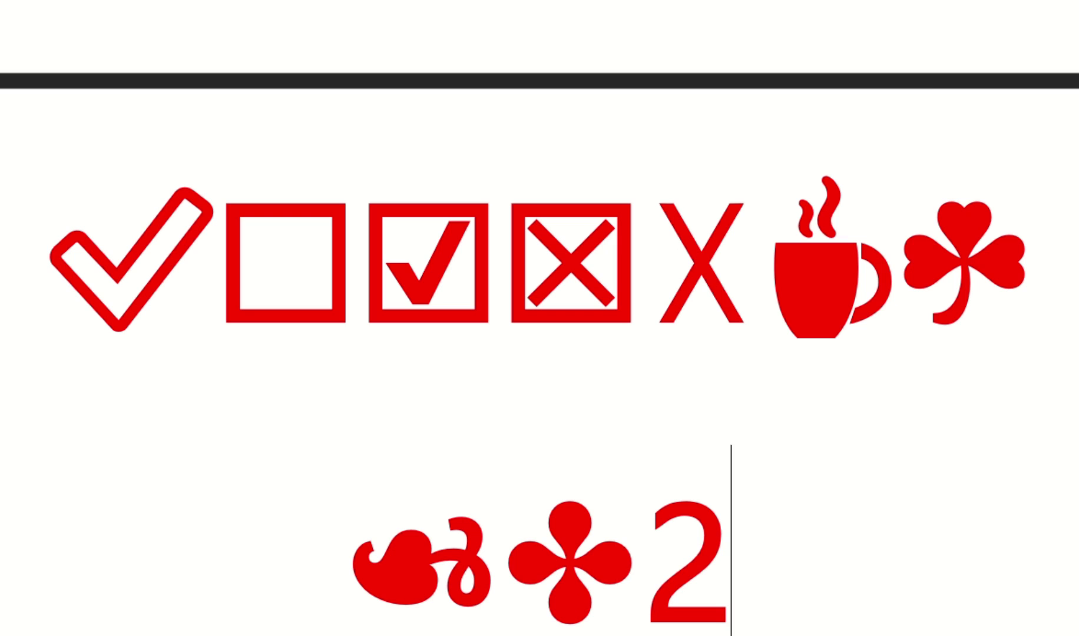
type("6")
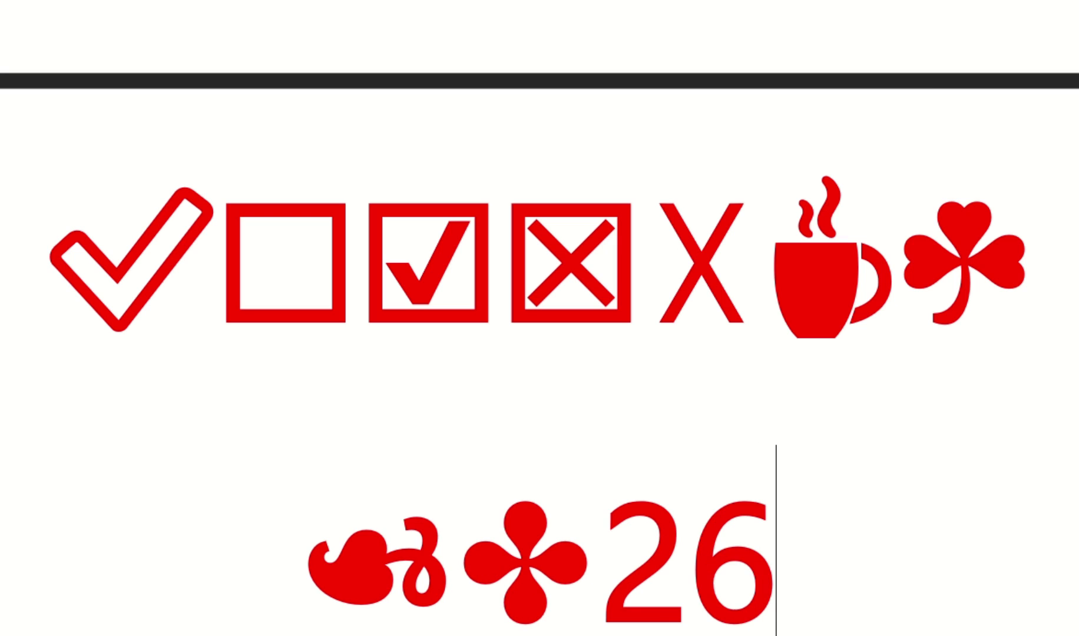
type("20")
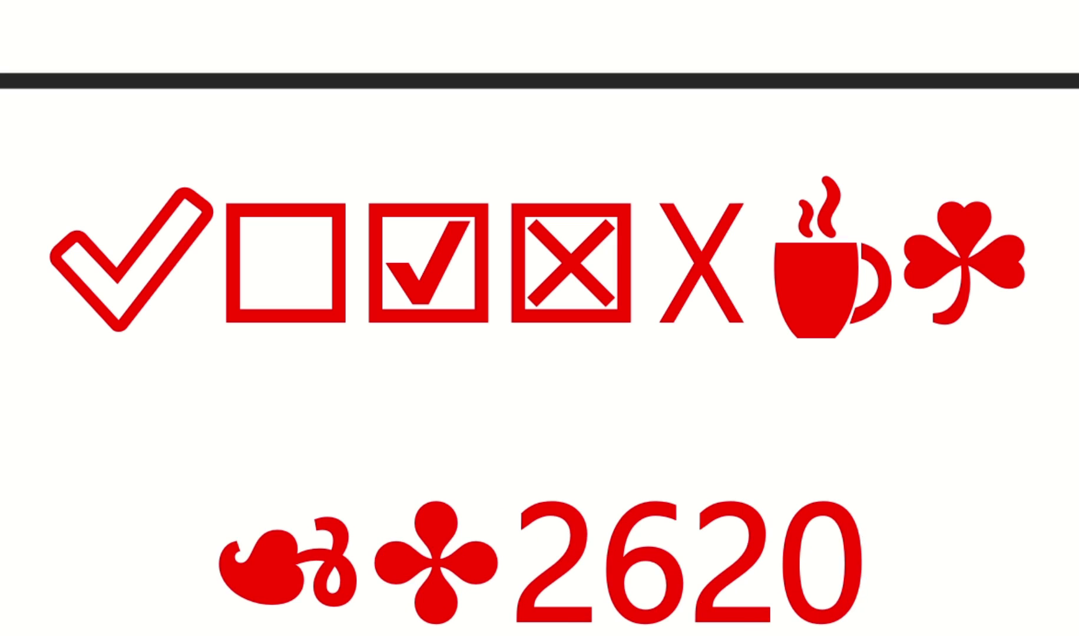
key("alt+x")
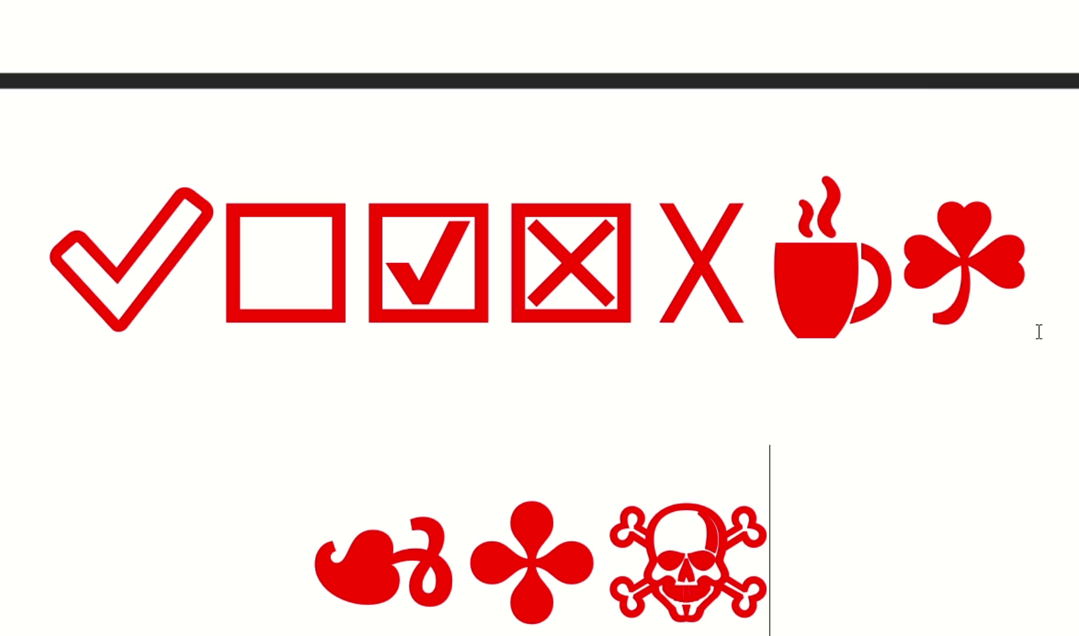
- Add three scissors symbols (2700, 2702, 2704), then start a new line
type("2")
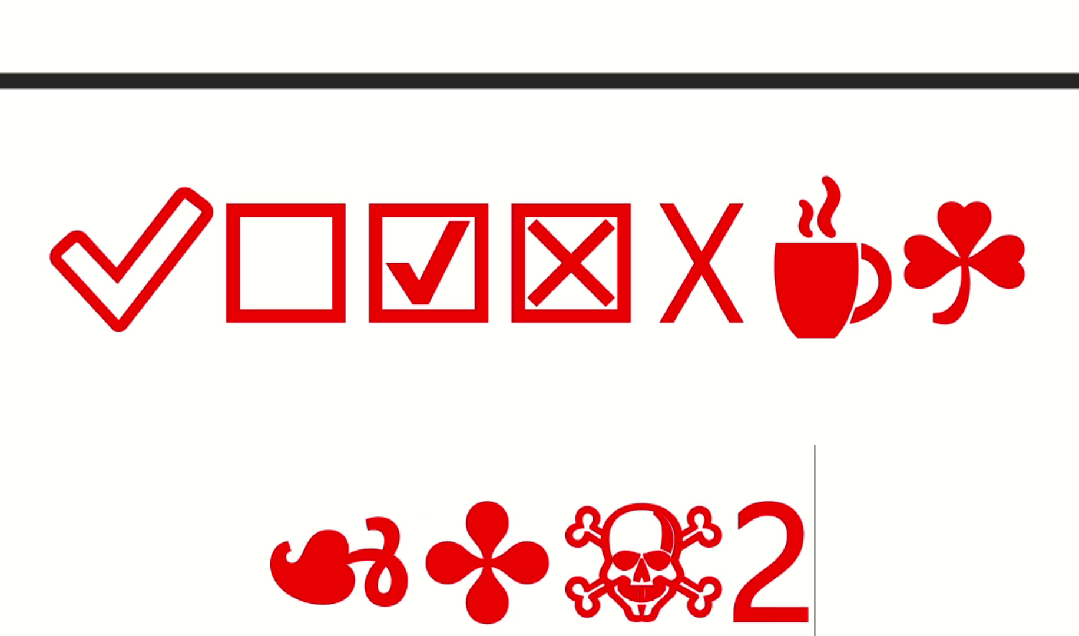
type("700")
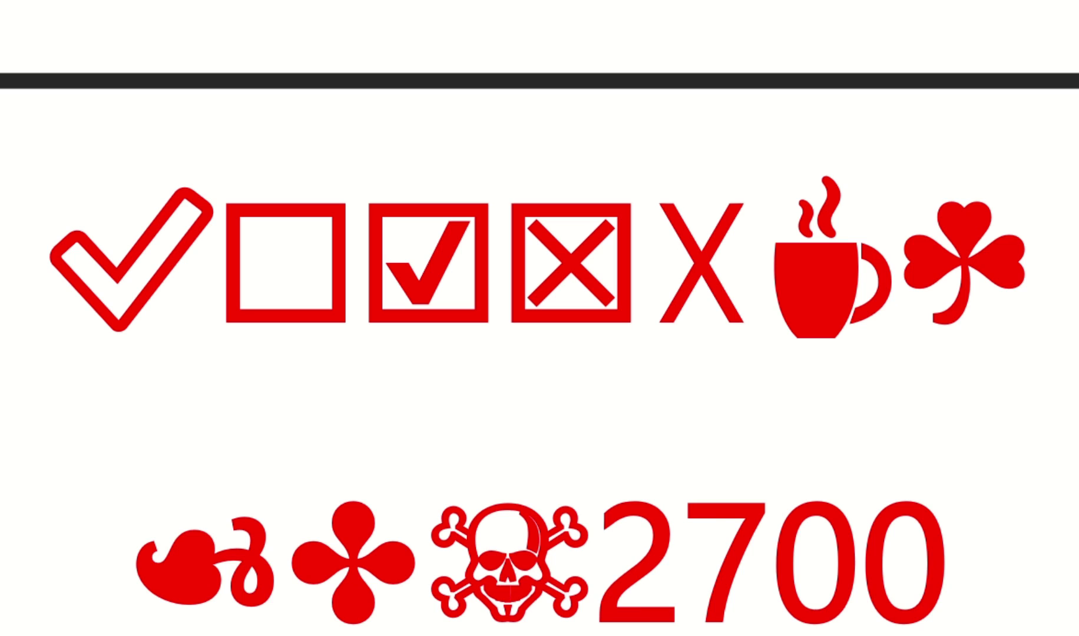
key("alt+x")
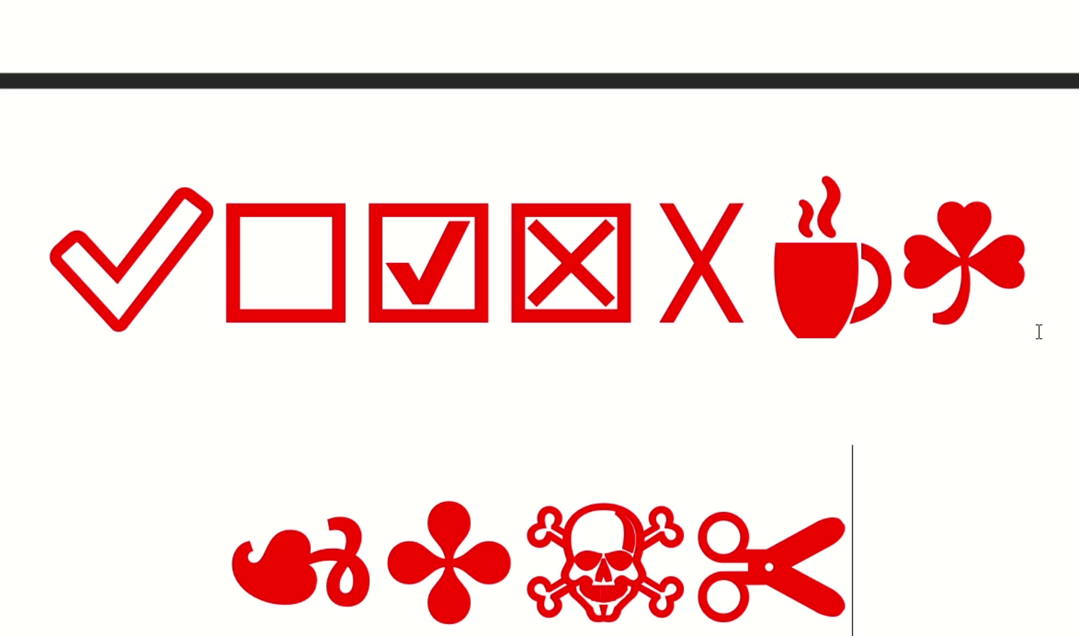
type("2")
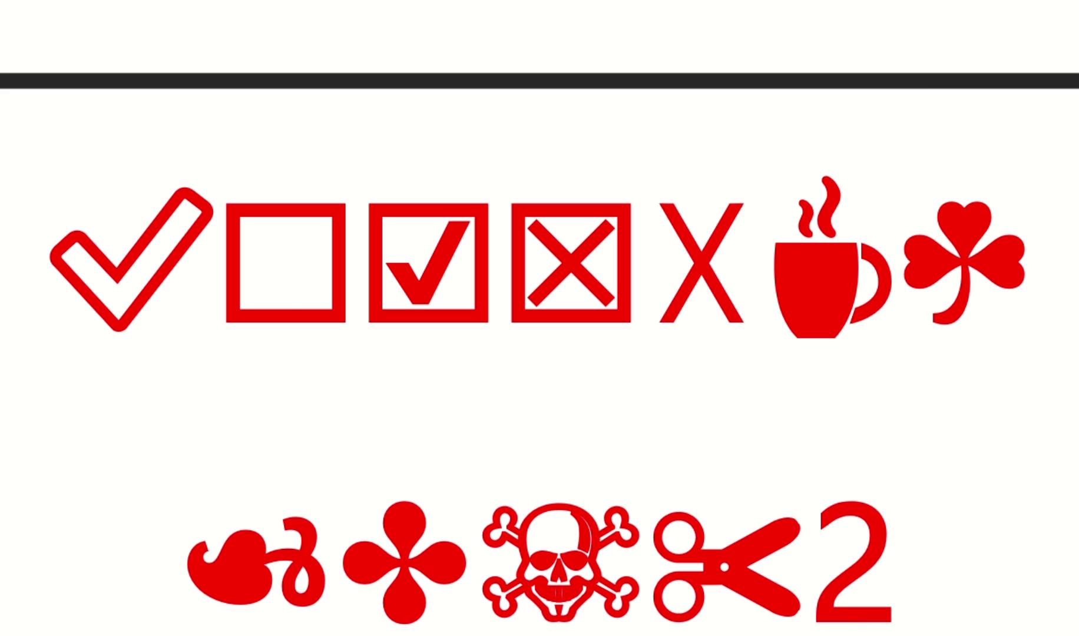
type("70")
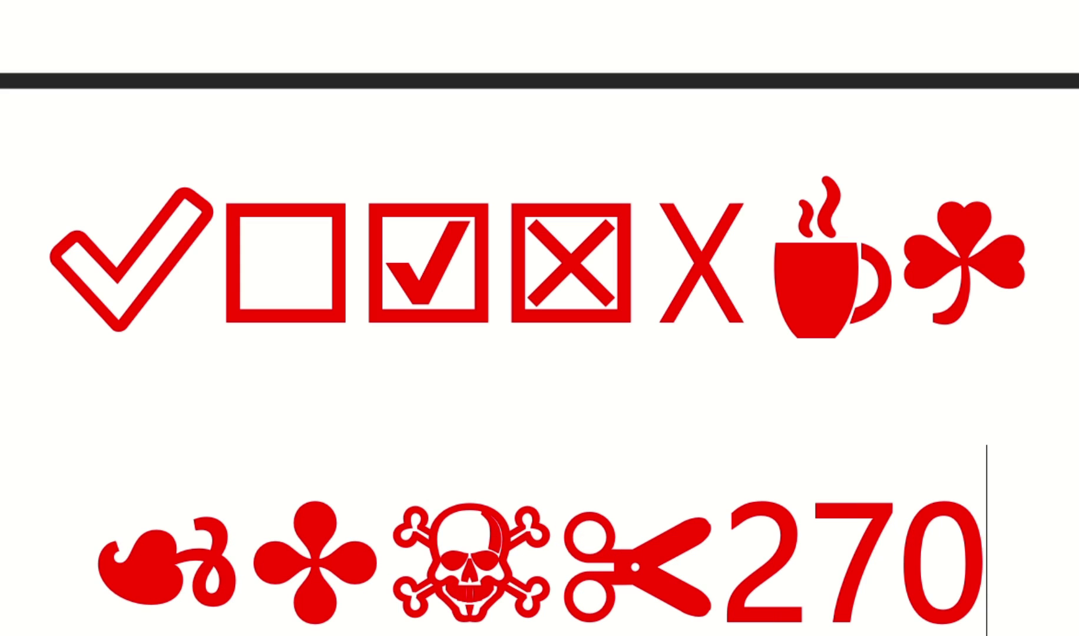
type("2")
key("alt+x")
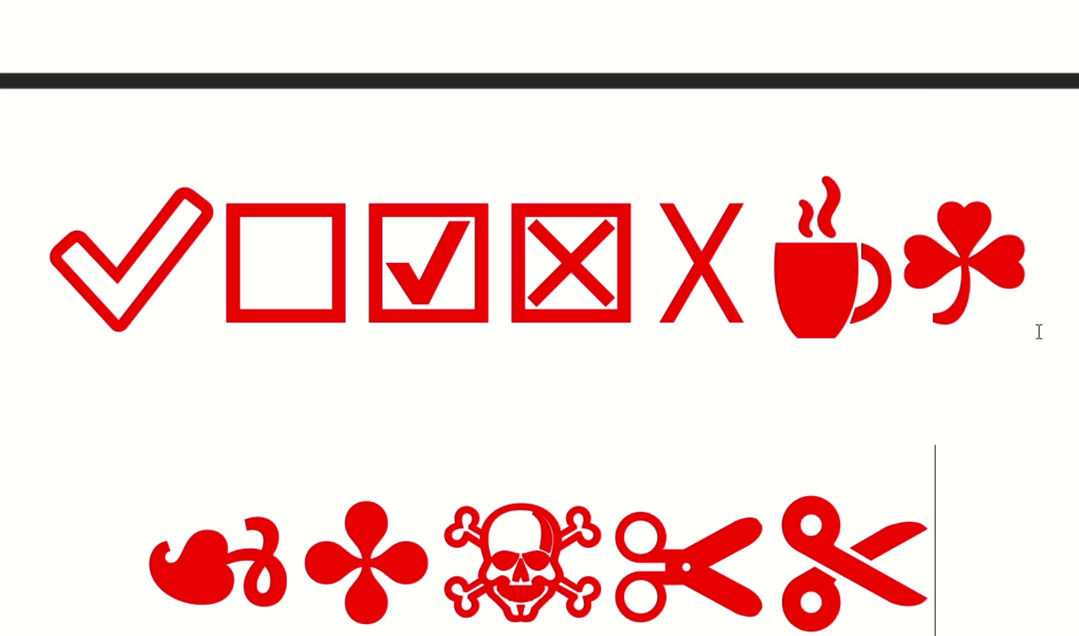
type("27")
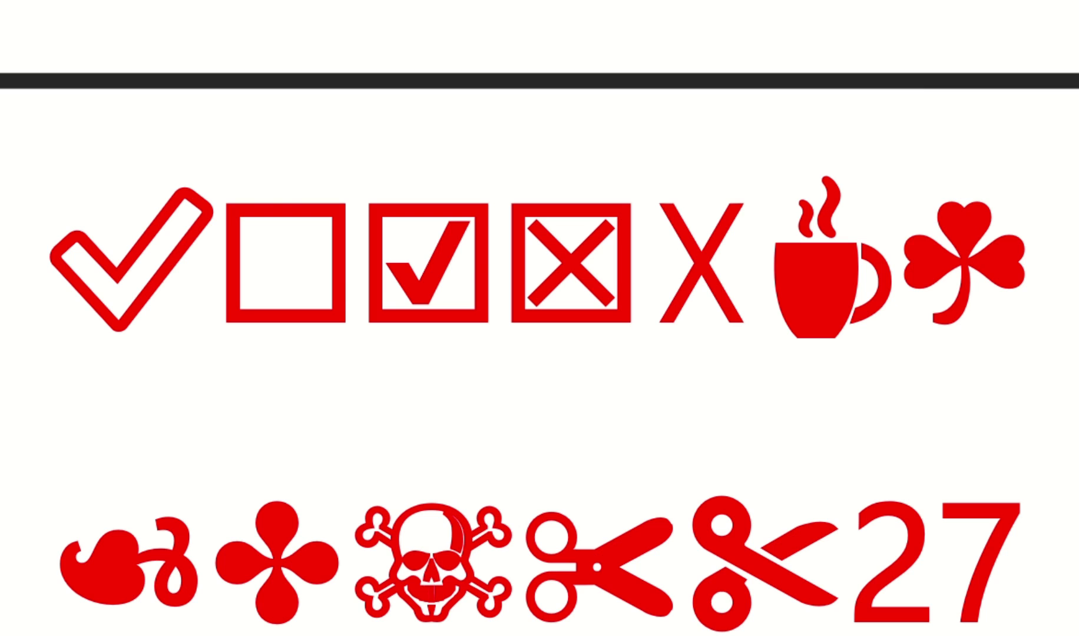
key("Return")
type("04")
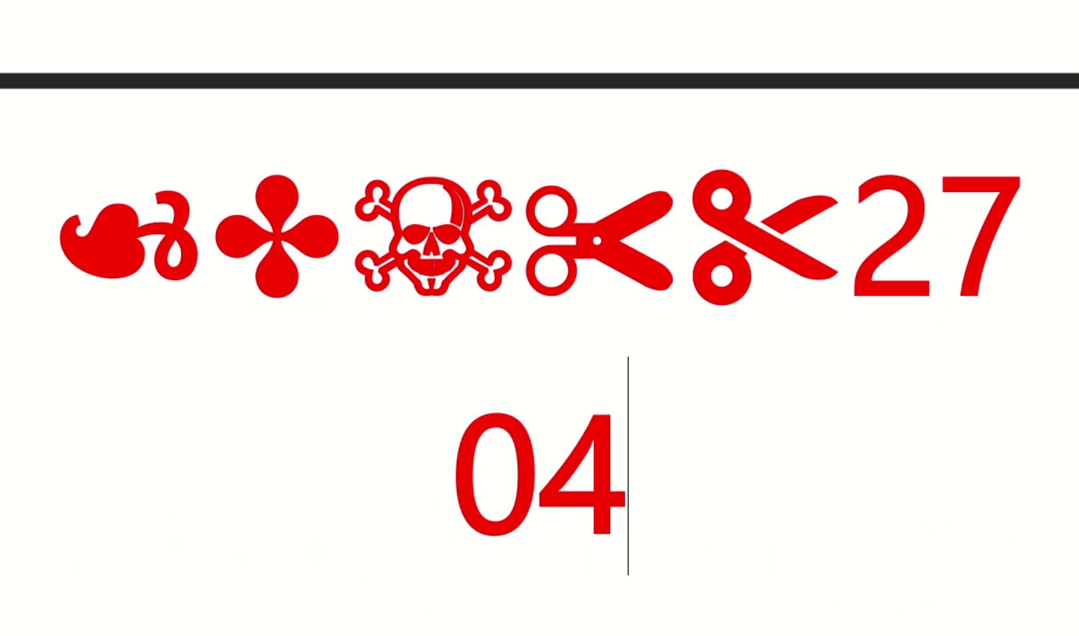
key("alt+x")
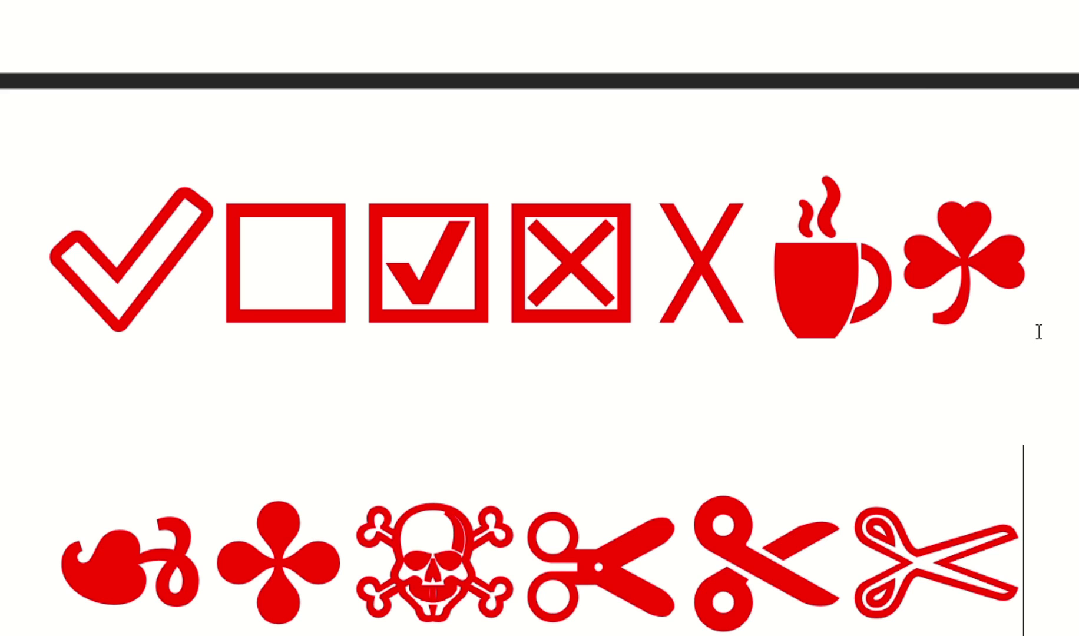
key("Return")
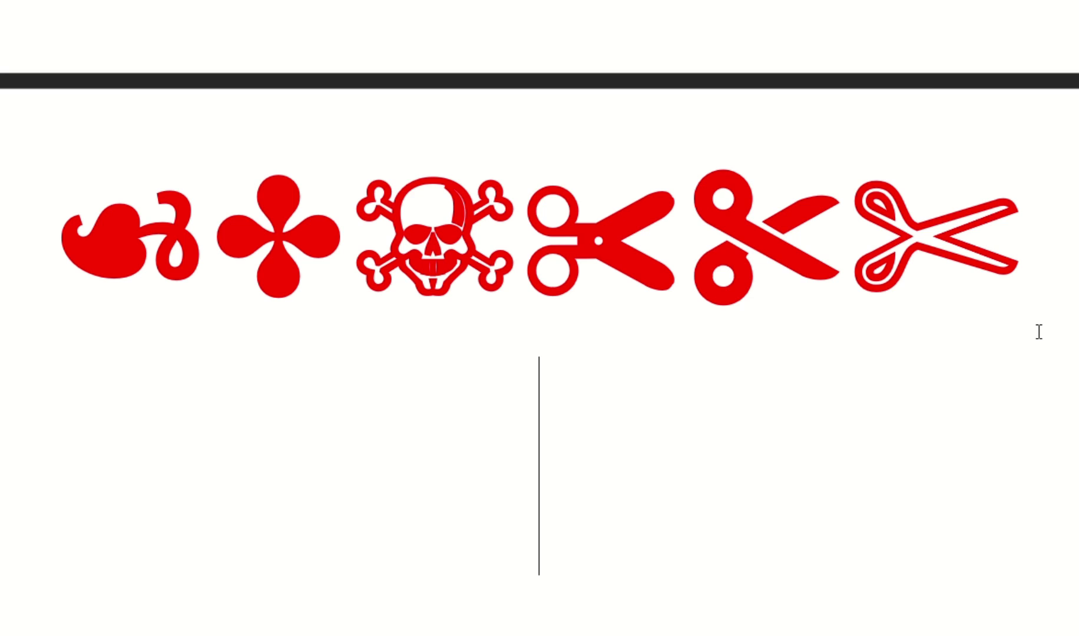
- Add a telephone (2706), airplane (2708) and envelope (2709), then type the next code 2710
type("270")
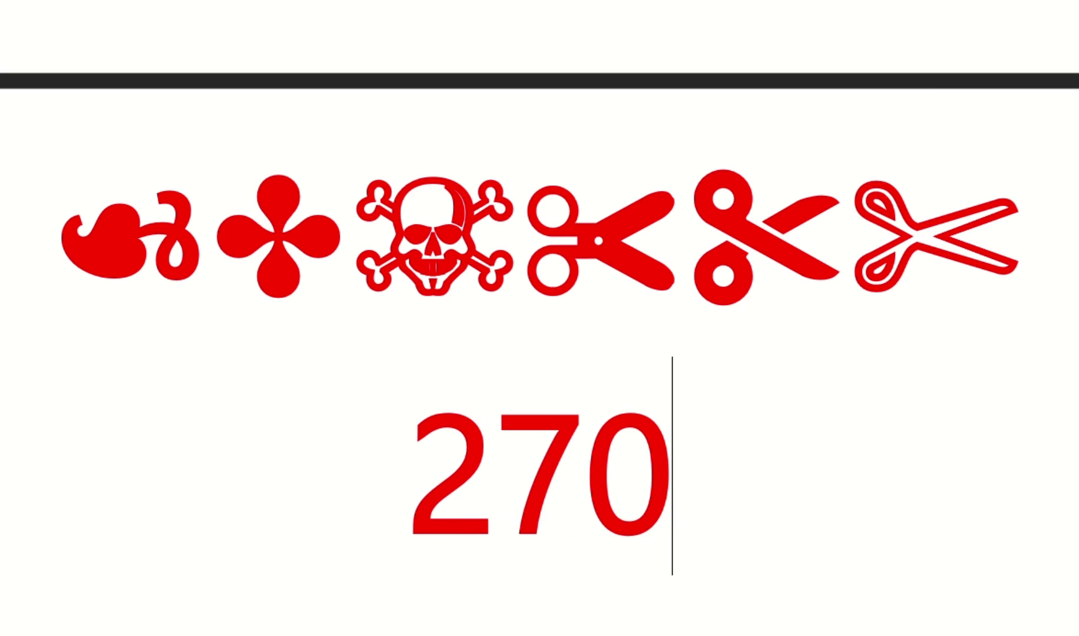
type("6")
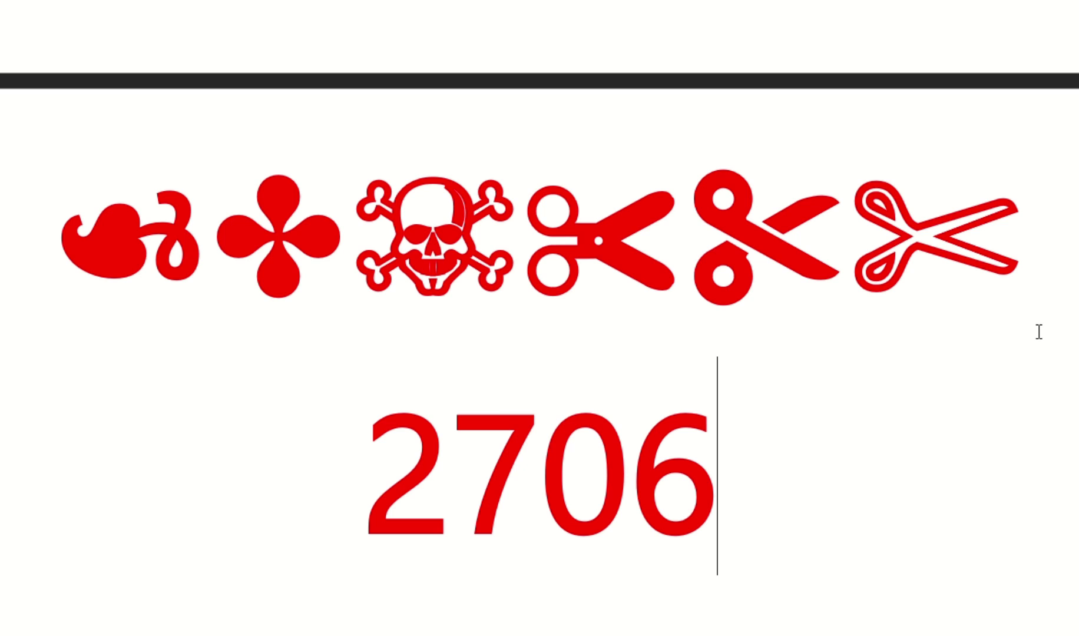
key("alt+x")
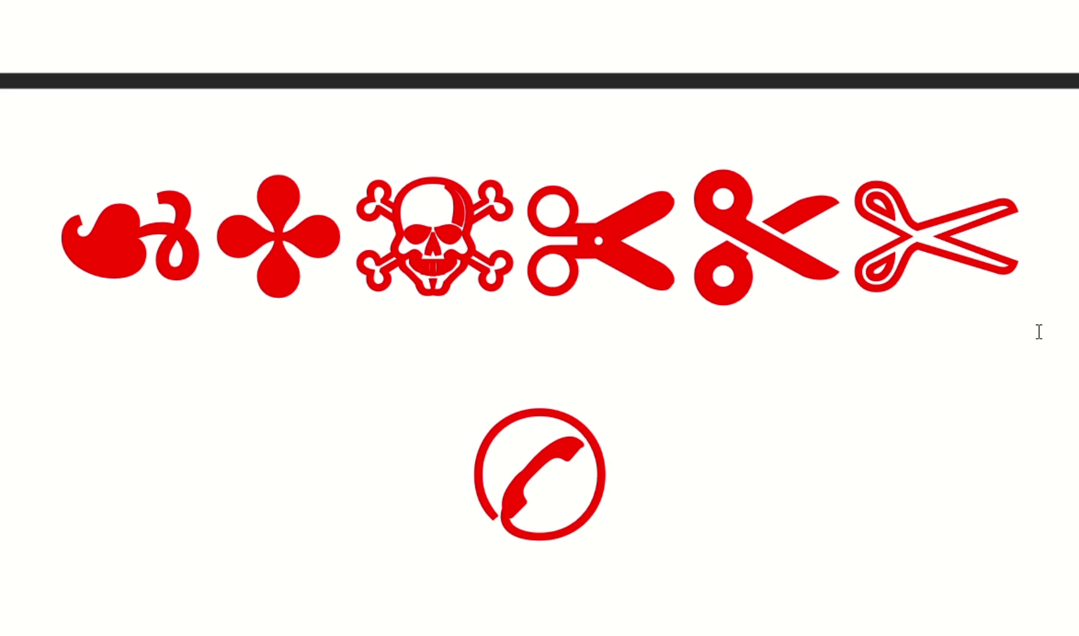
type("270")
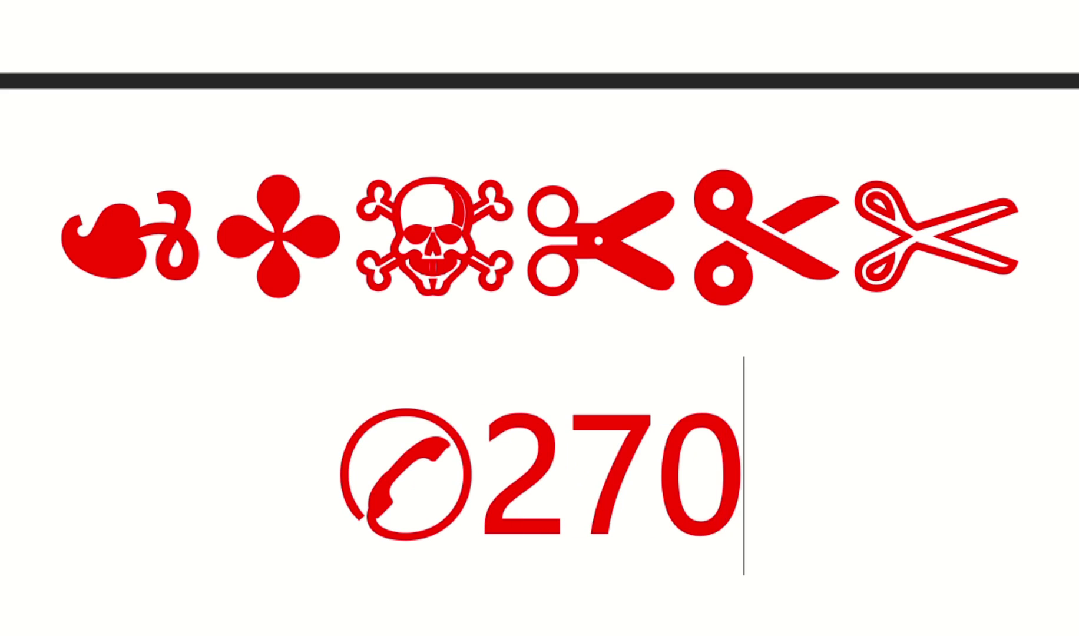
type("8")
key("alt+x")
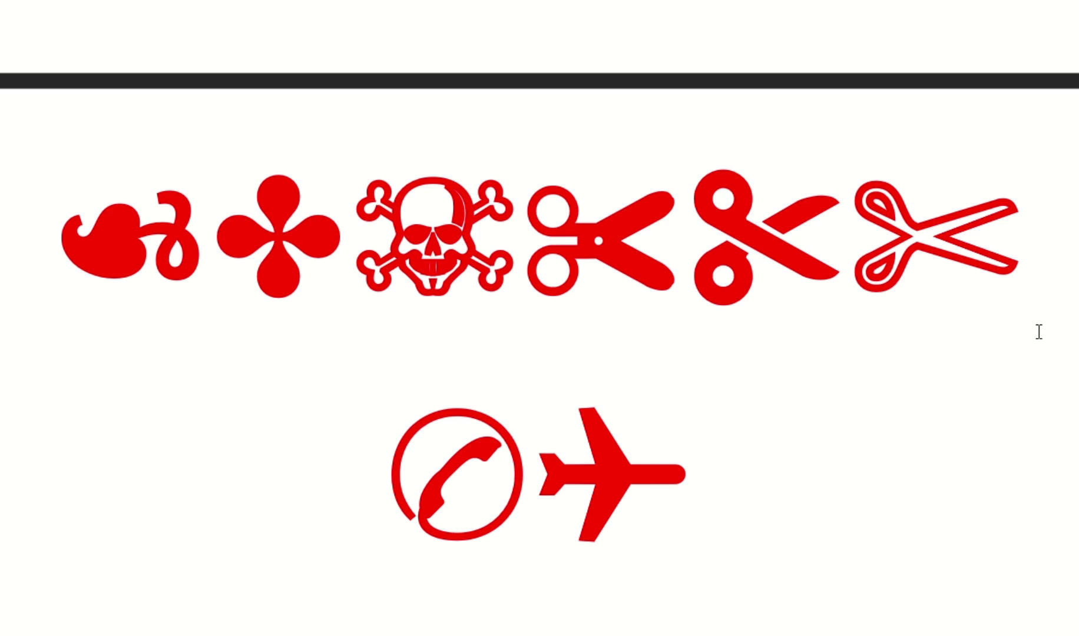
type("2709")
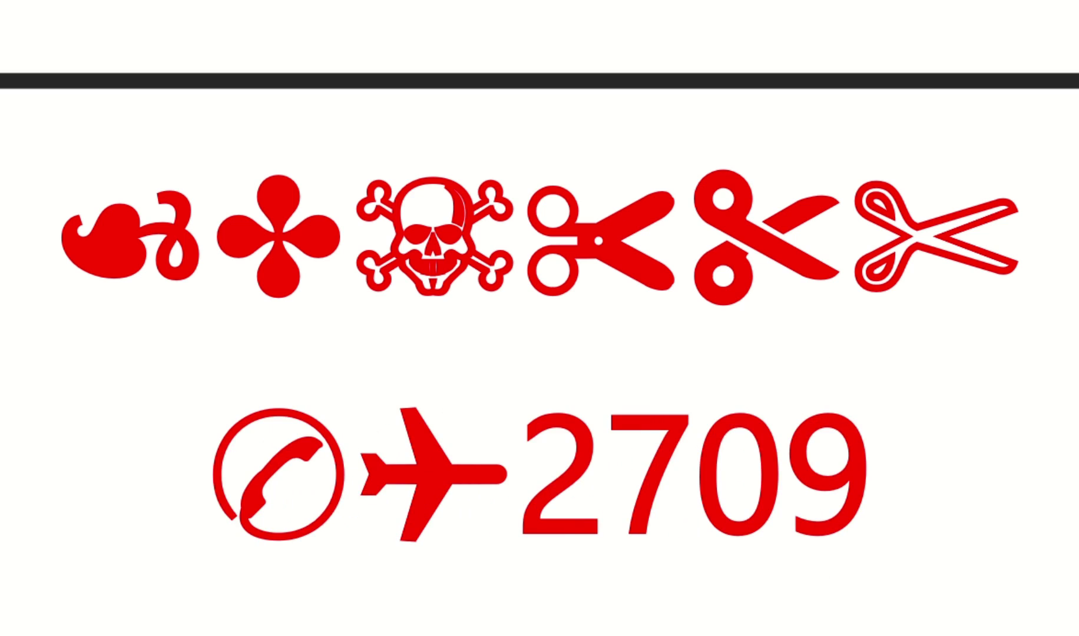
key("alt+x")
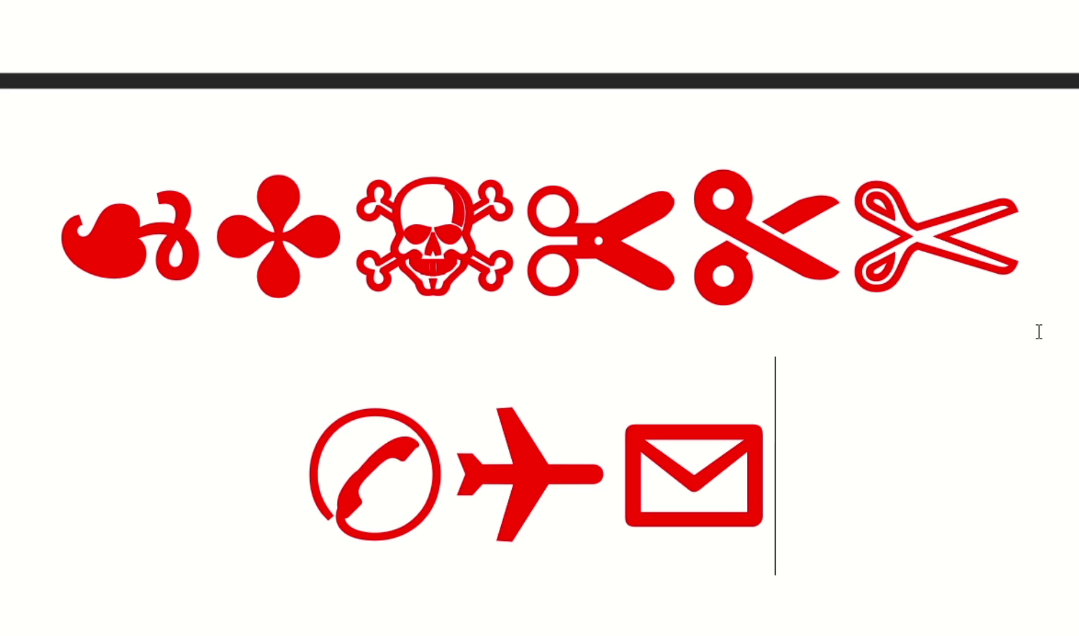
type("27")
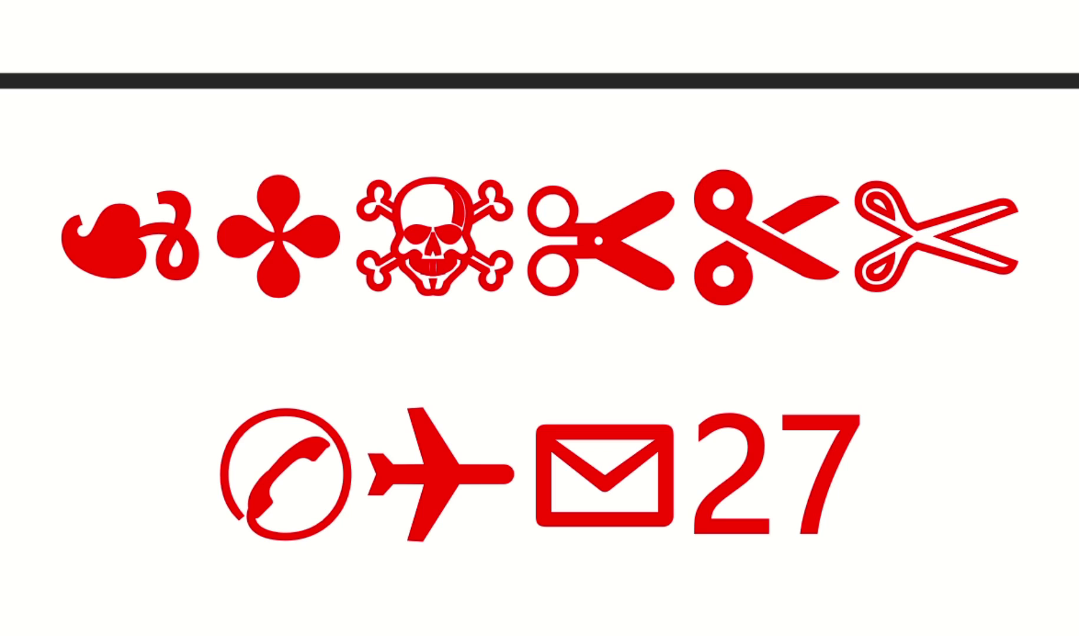
type("10")
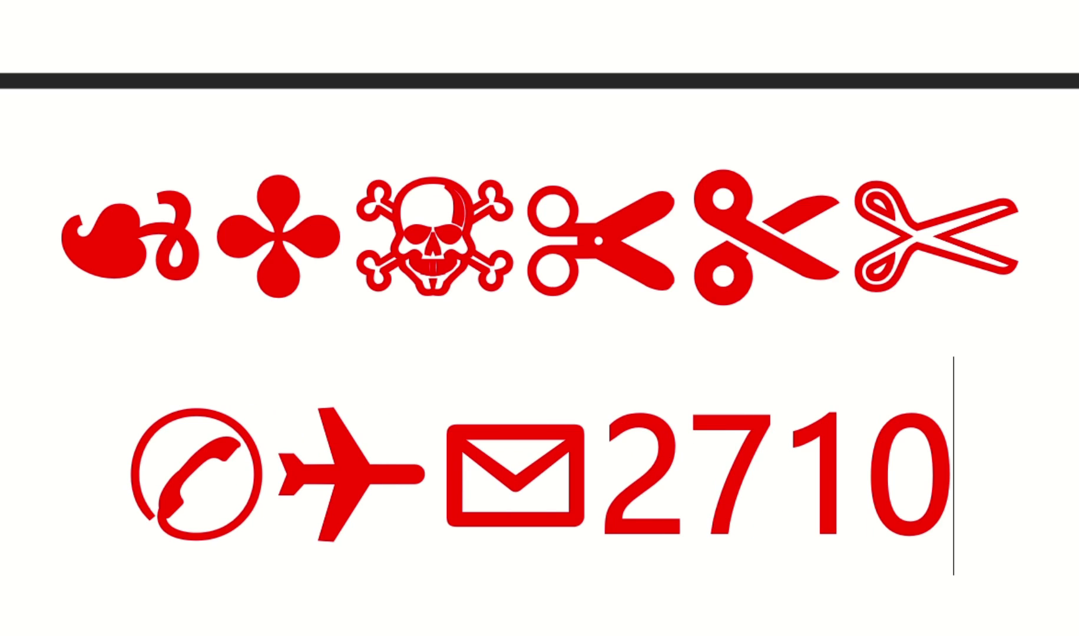
- Convert 2710 into a pencil and 2711 into an outlined pen nib, then begin 2712 on a new line
key("alt+x")
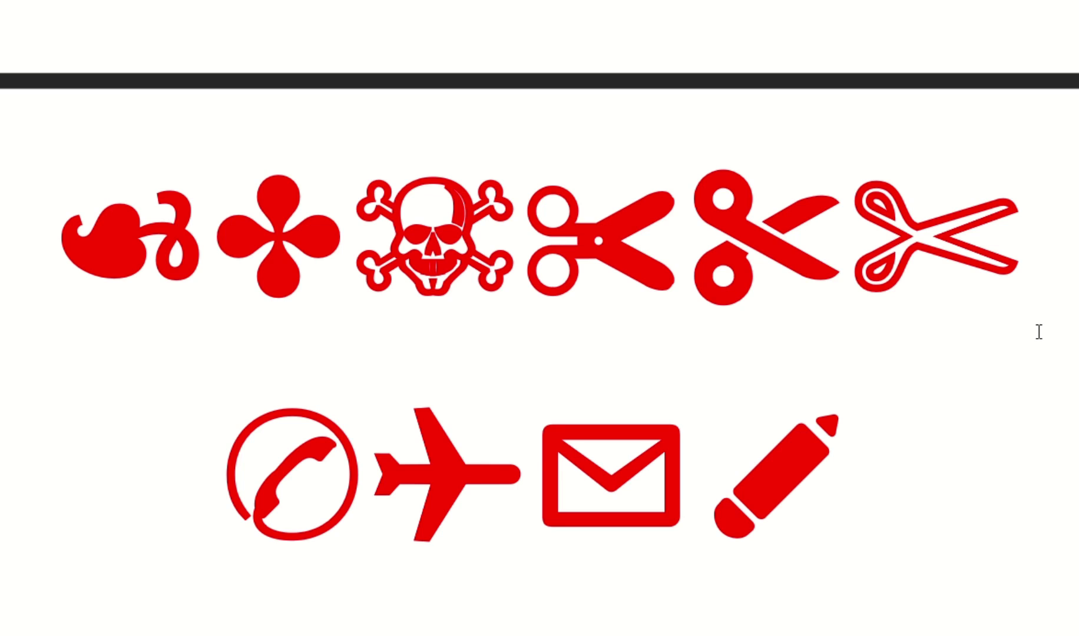
type("27")
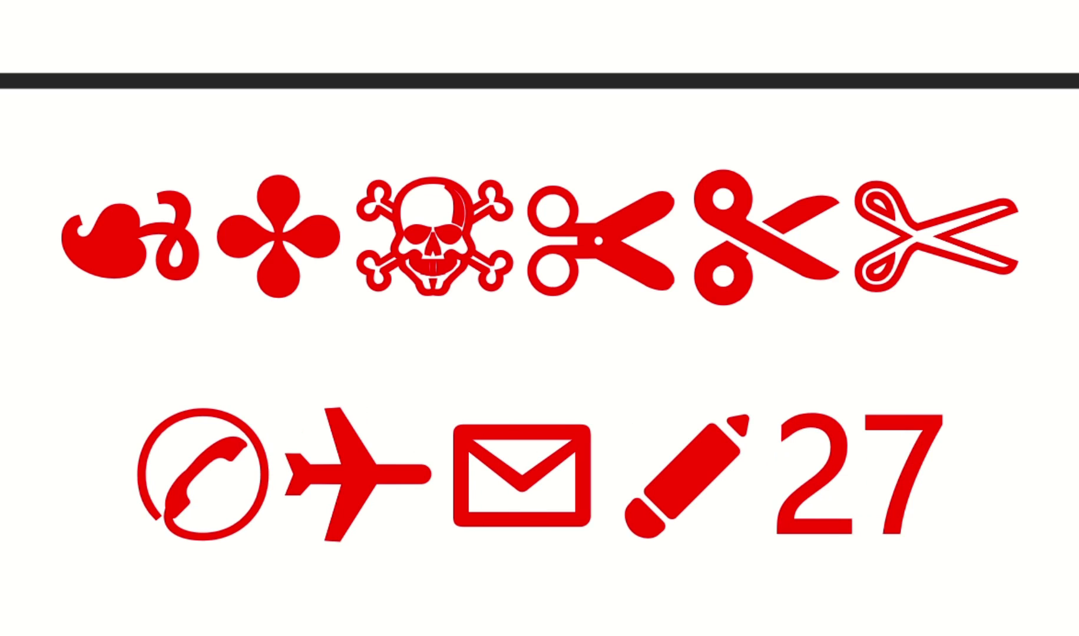
type("11")
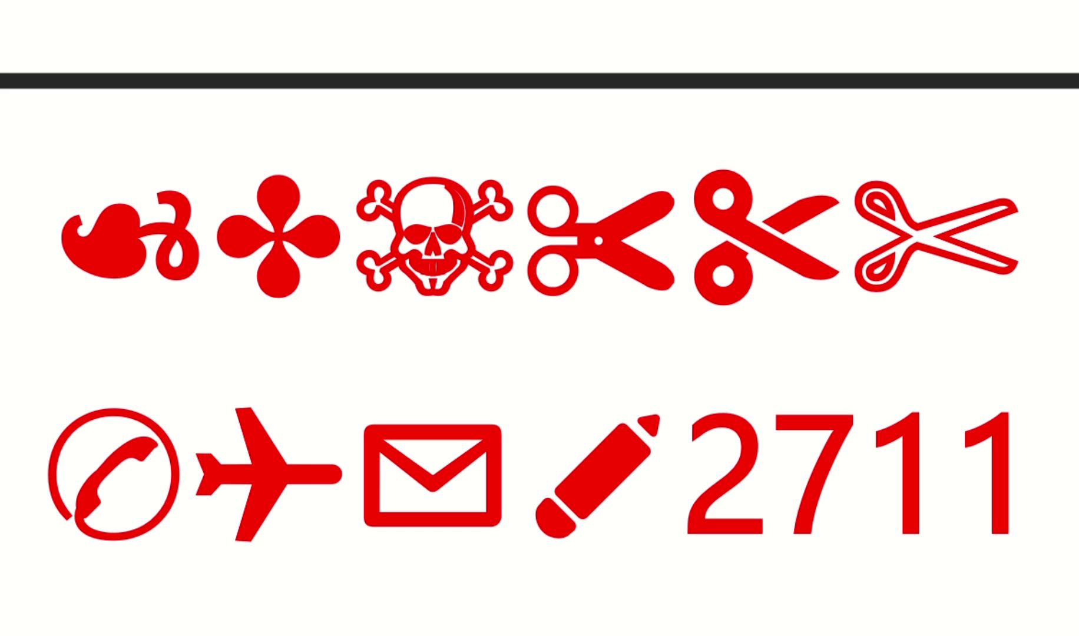
key("alt+x")
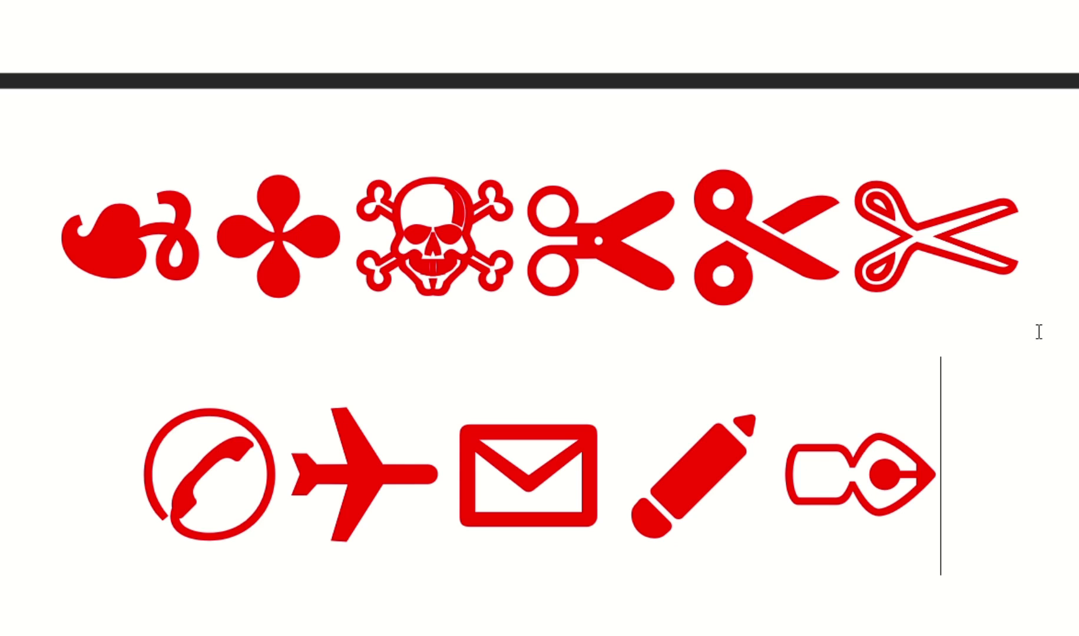
type("27")
key("Return")
type("12")
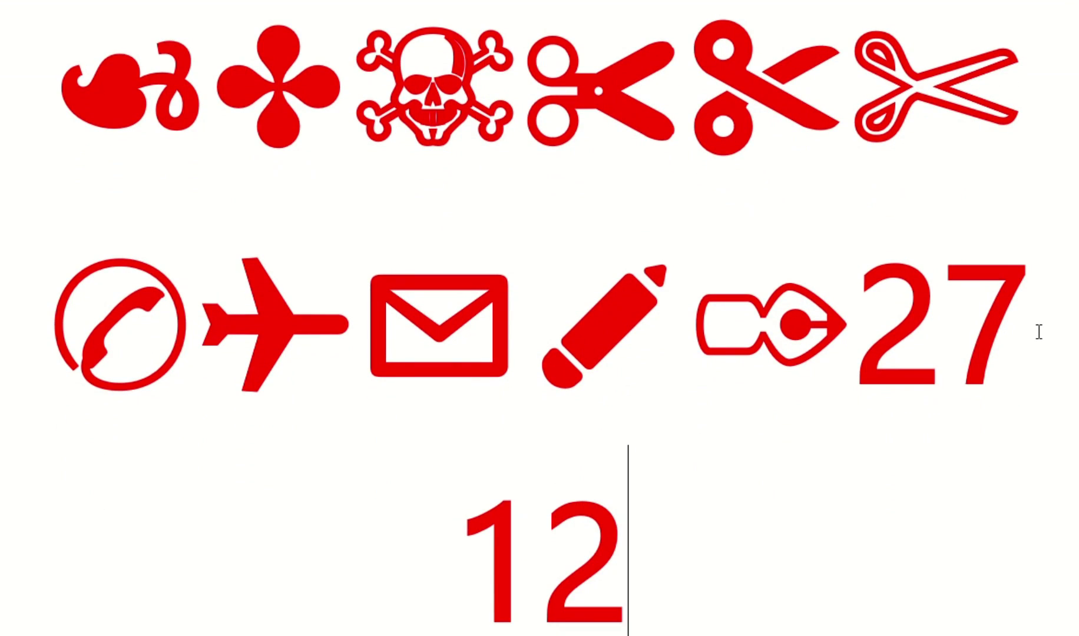
- Turn code 2712 into a solid pen nib and start selecting the symbol rows
key("alt+x")
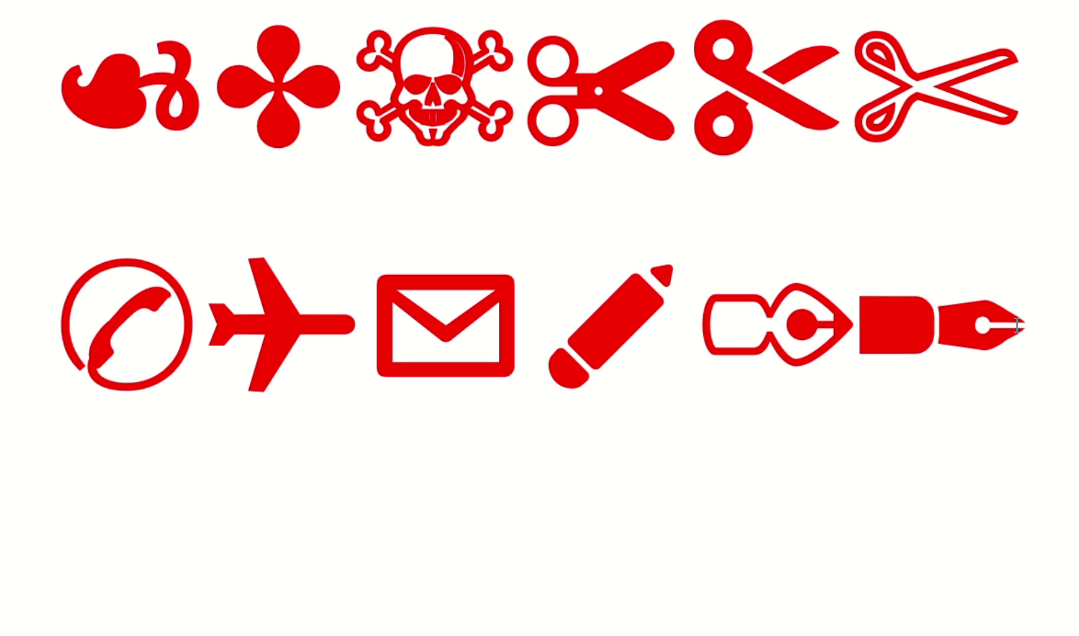
key("shift+Down")
- Select the symbol rows, shrink their font three steps with Ctrl+[, then enlarge one step
mouse_move(1024, 324)
left_mouse_down()
mouse_move(5, 301)
mouse_move(49, 138)
left_mouse_up()
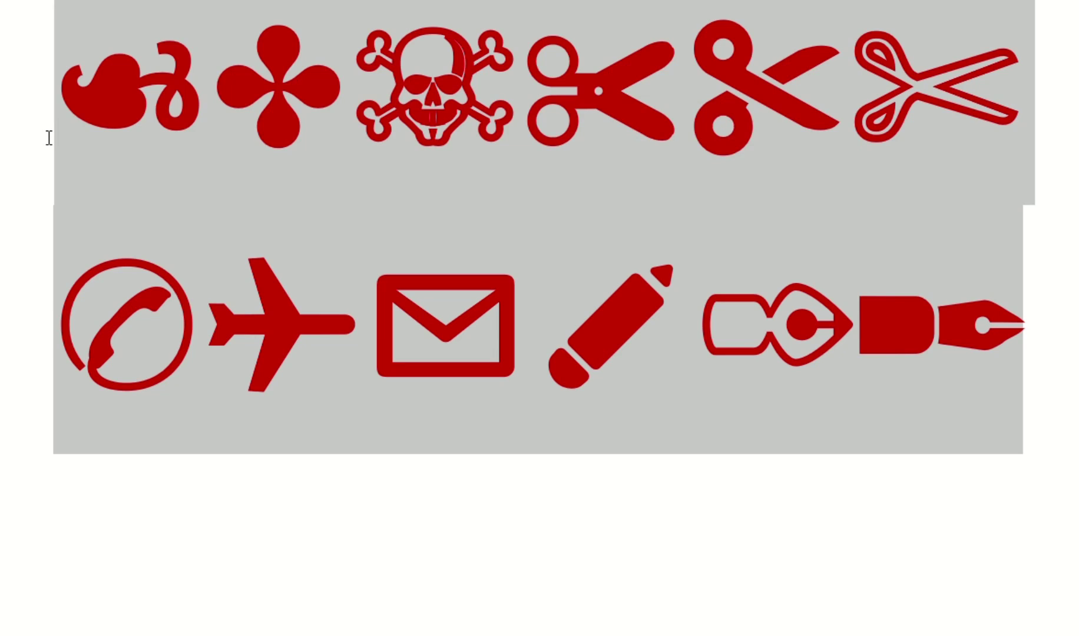
scroll(49, 137, "up", 5)
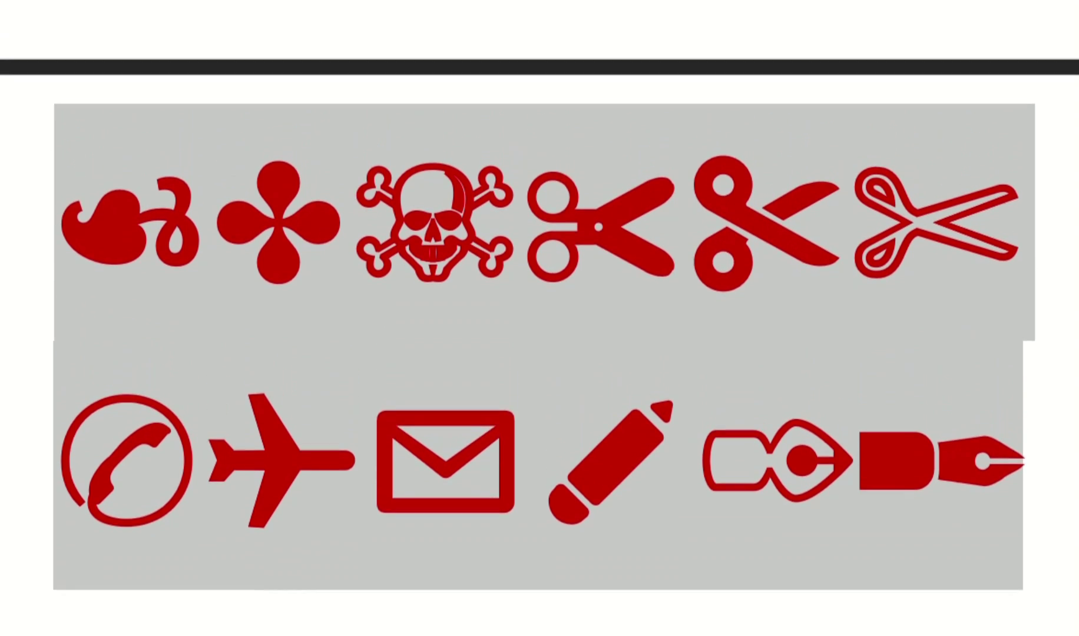
scroll(39, 68, "up", 5)
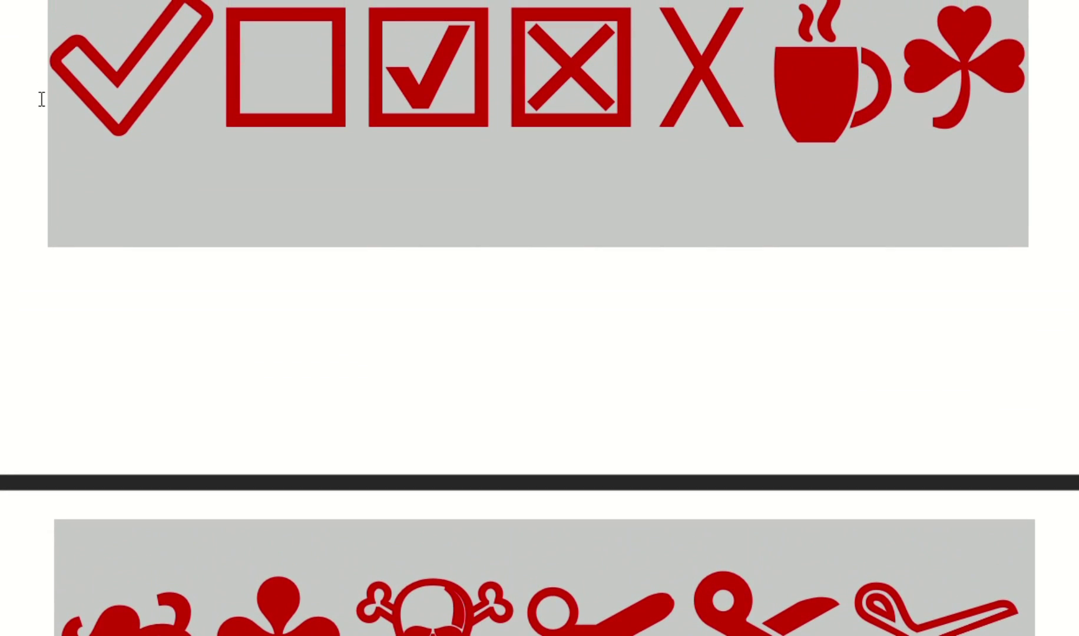
scroll(26, 148, "up", 4)
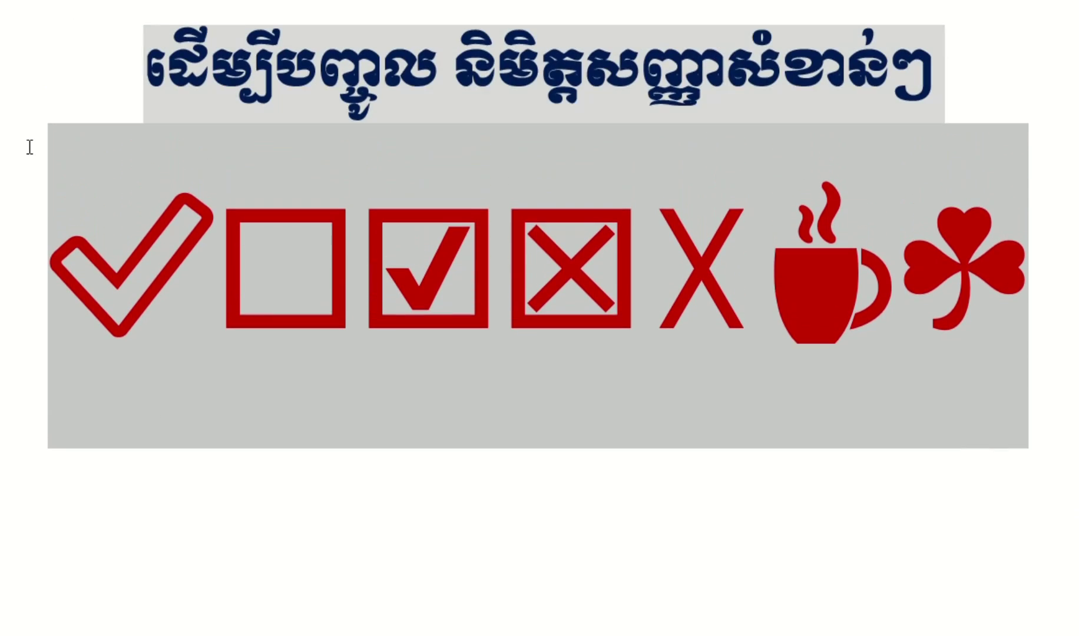
left_click(18, 249)
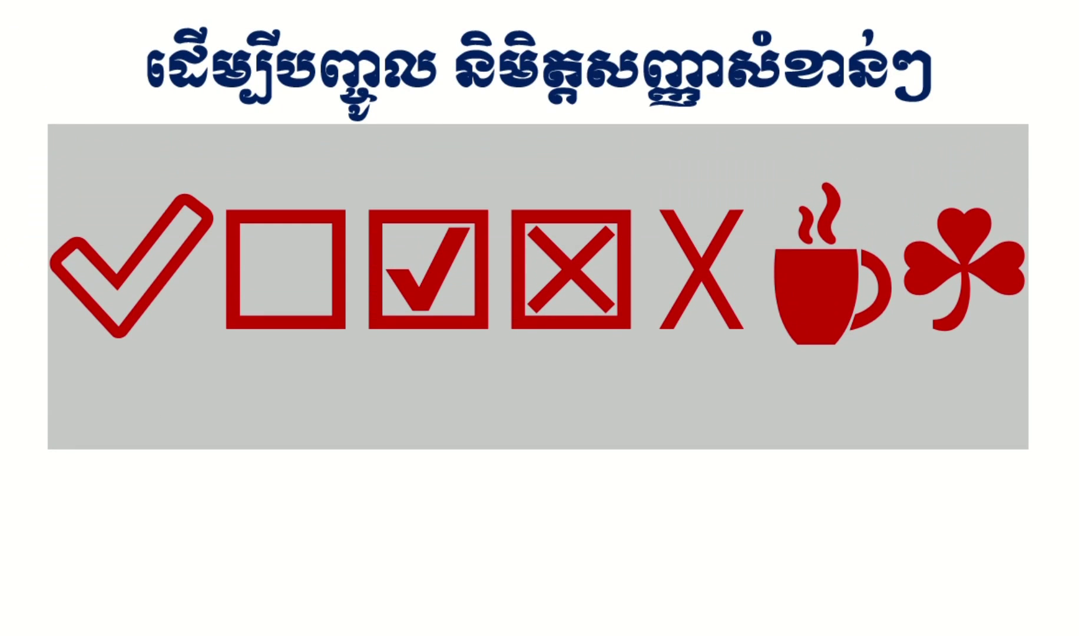
key("ctrl+shift+comma")
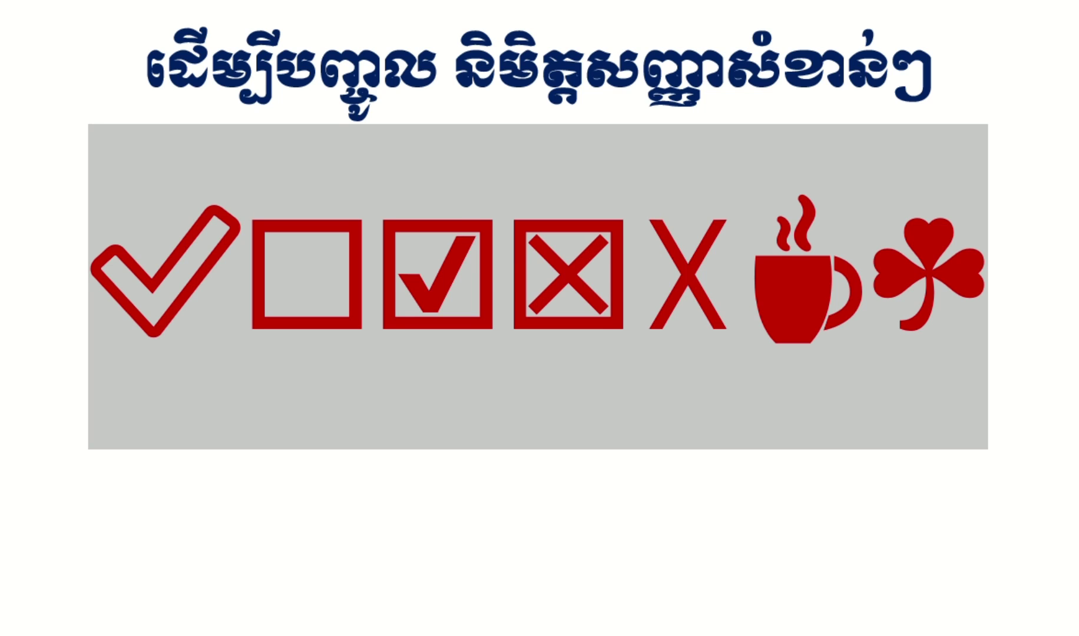
key("ctrl+shift+comma")
key("ctrl+shift+comma")
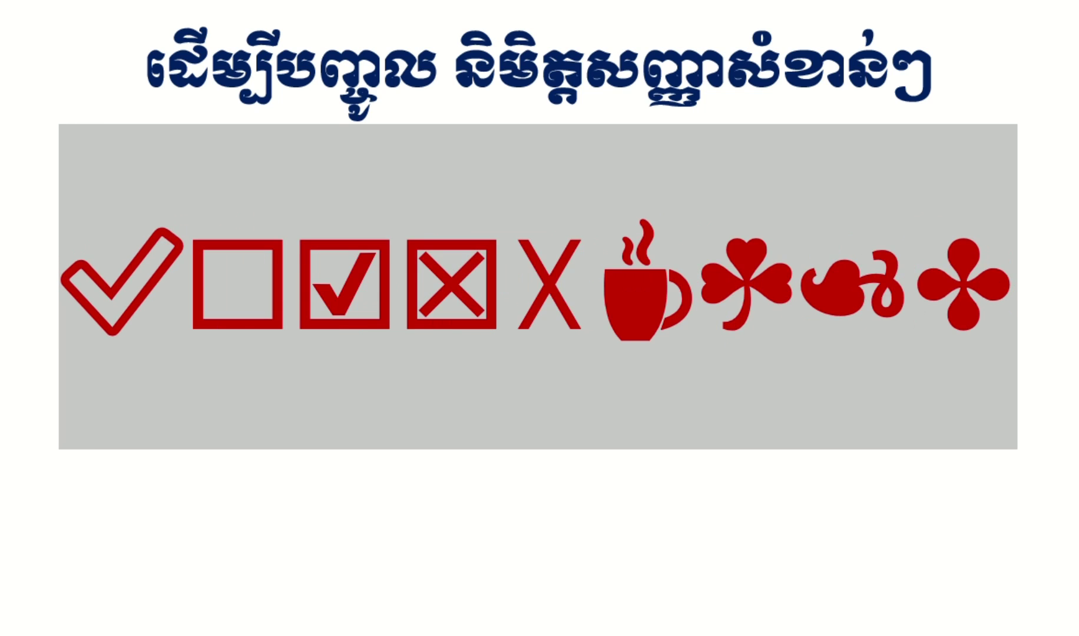
key("ctrl+shift+comma")
key("ctrl+shift+comma")
key("ctrl+shift+comma")
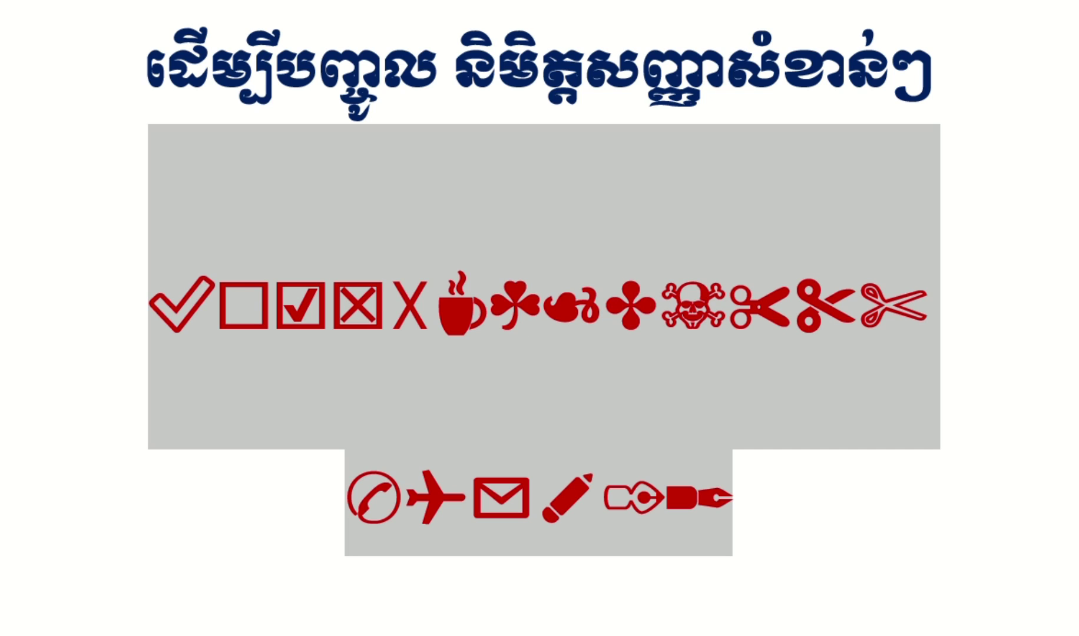
key("ctrl+shift+period")
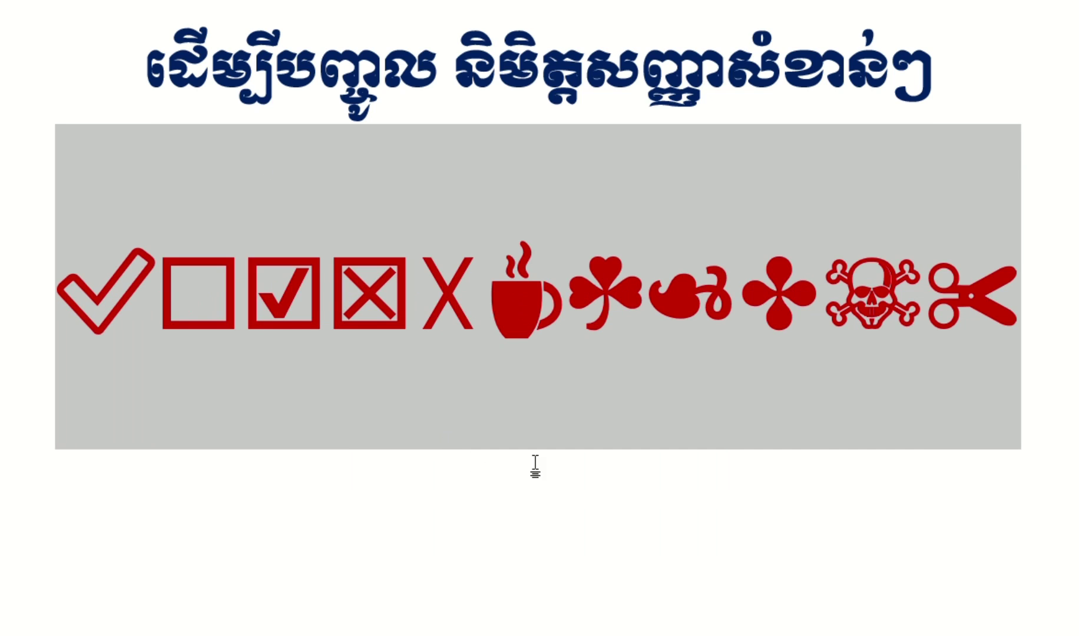
left_click(539, 428)
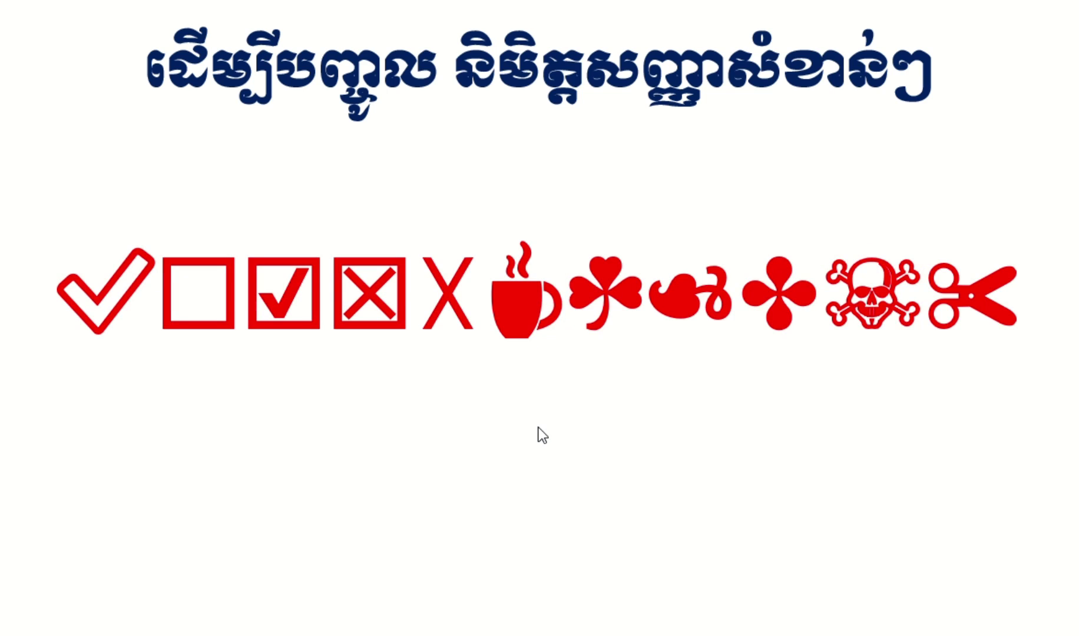